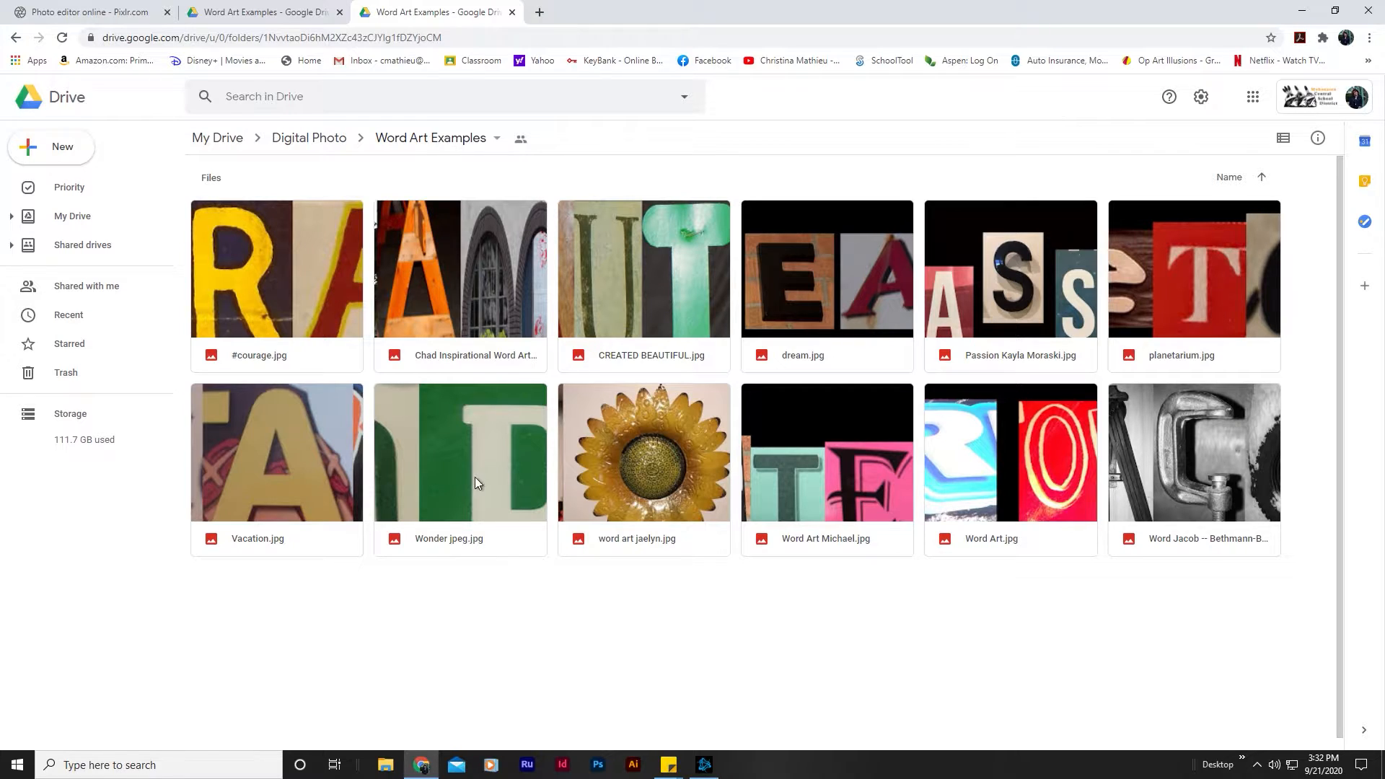
Step: Download Wonder jpeg.jpg, dream.jpg, #courage.jpg and the word art image with the teal T and pink E from the Word Art Examples folder
right_click(517, 521)
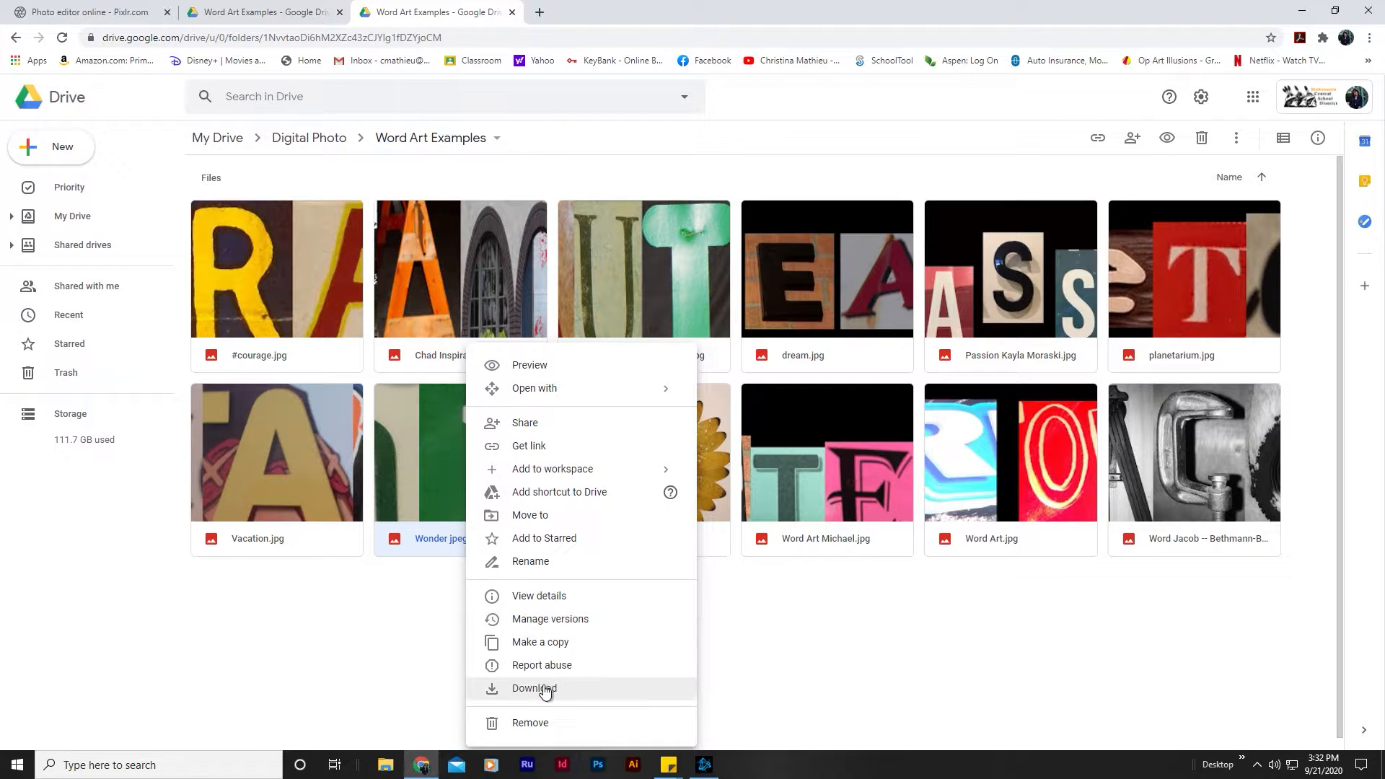
left_click(544, 691)
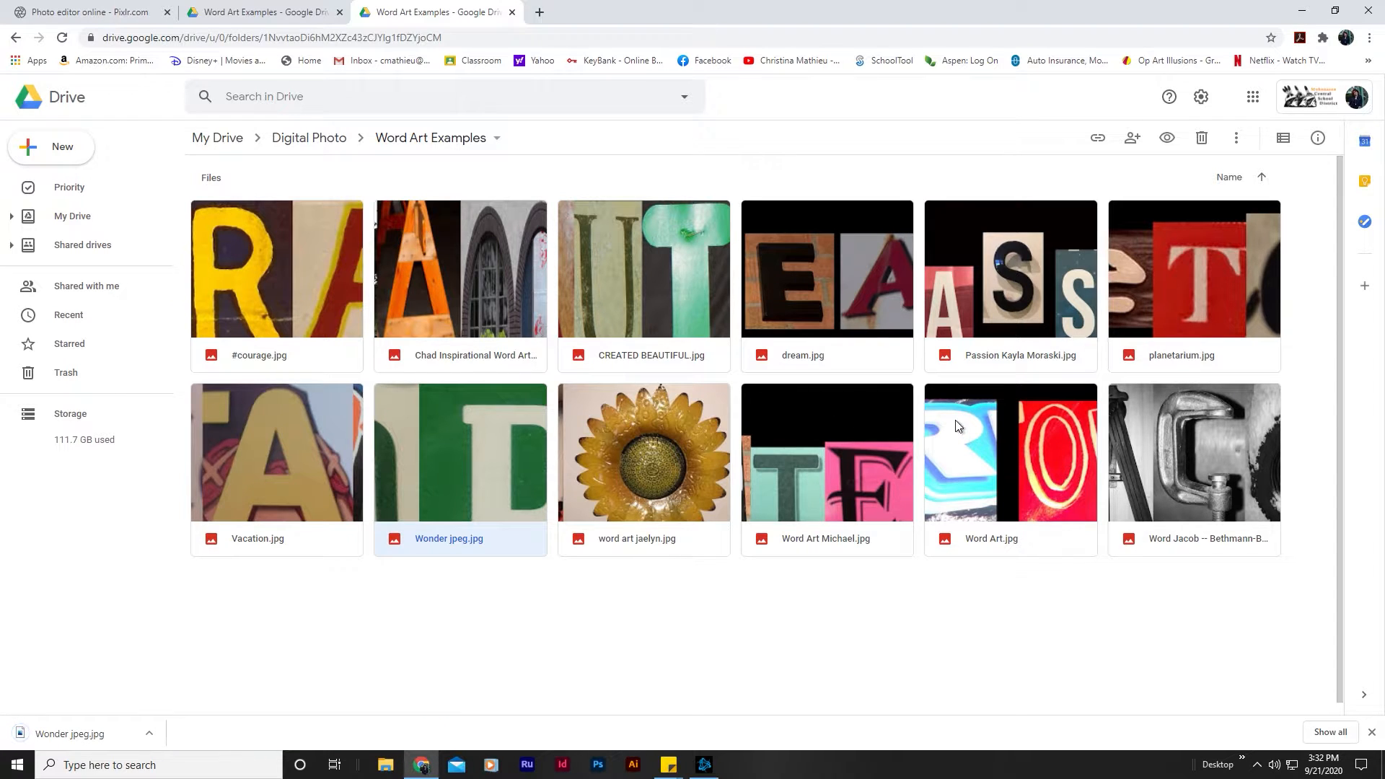
right_click(841, 309)
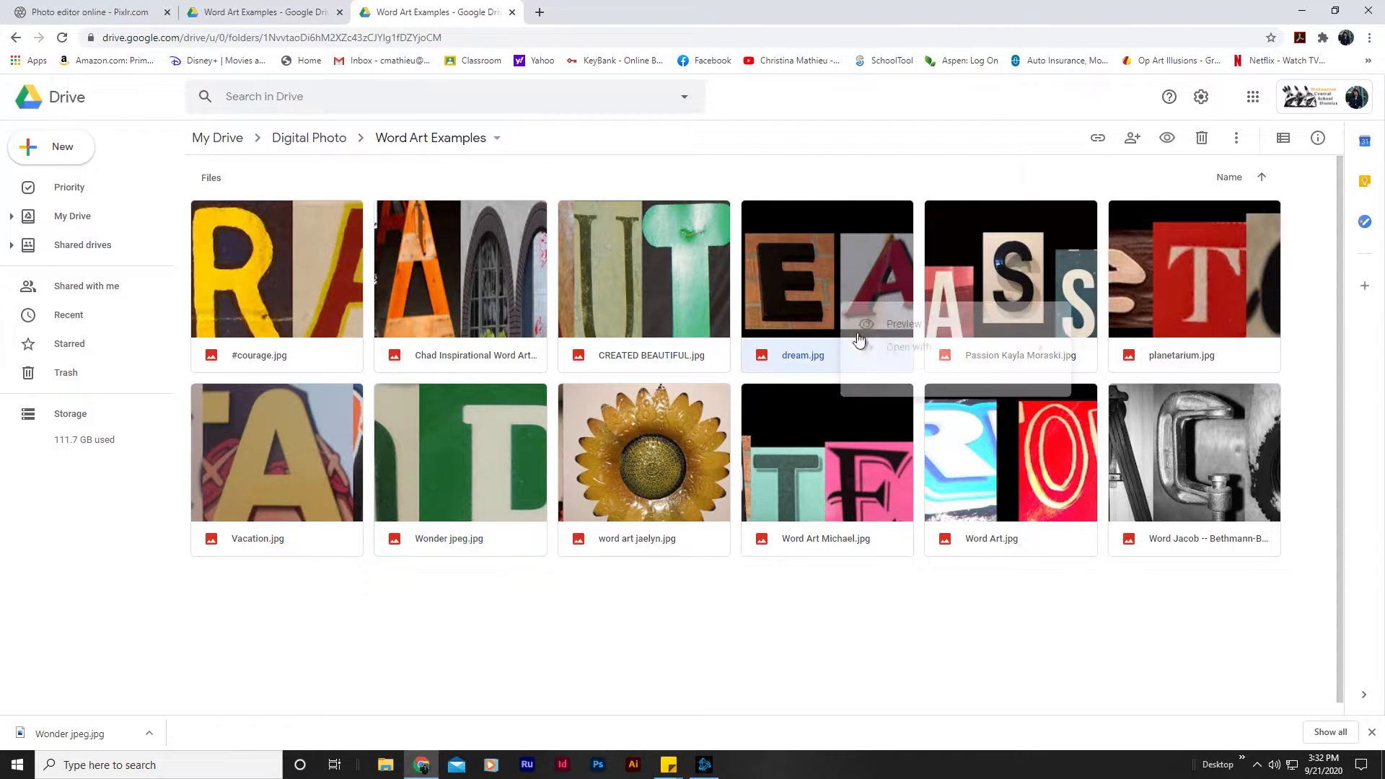
left_click(911, 653)
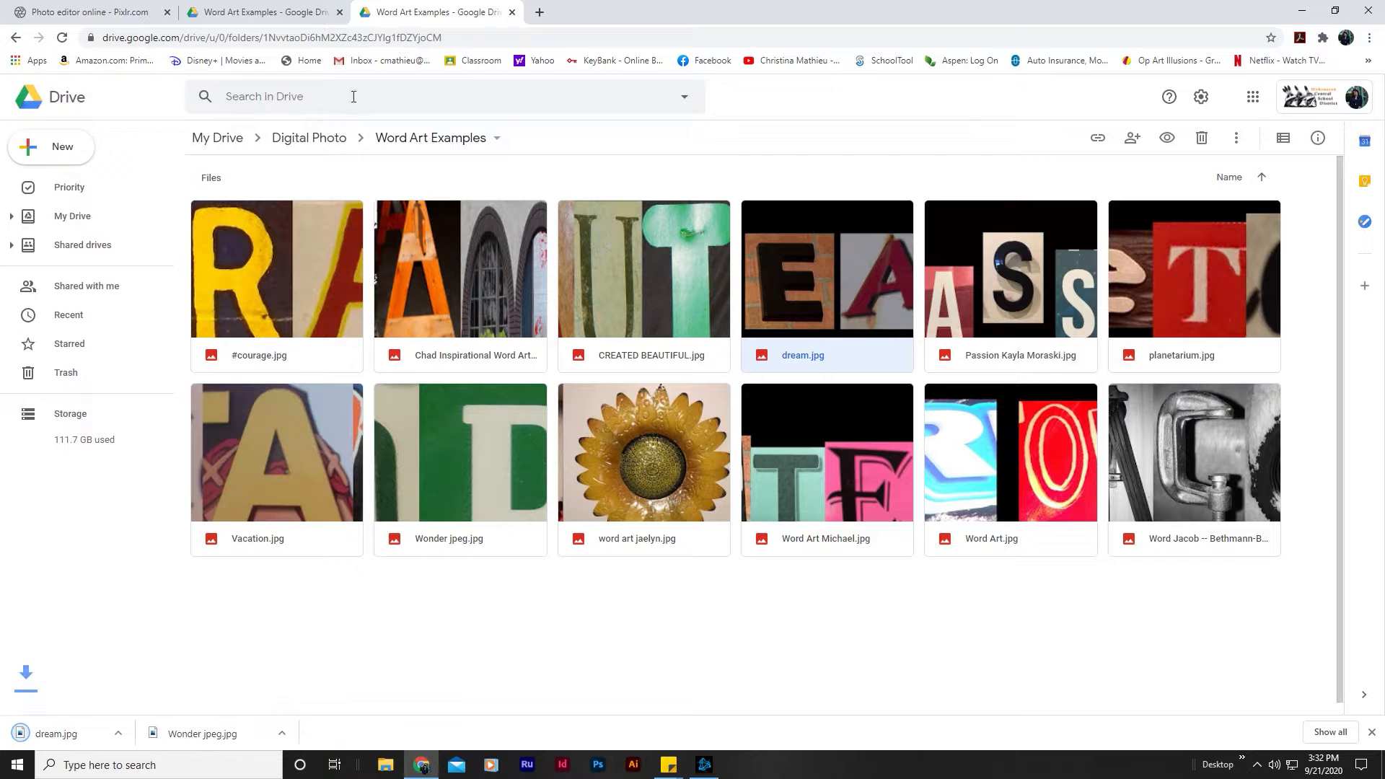
right_click(241, 297)
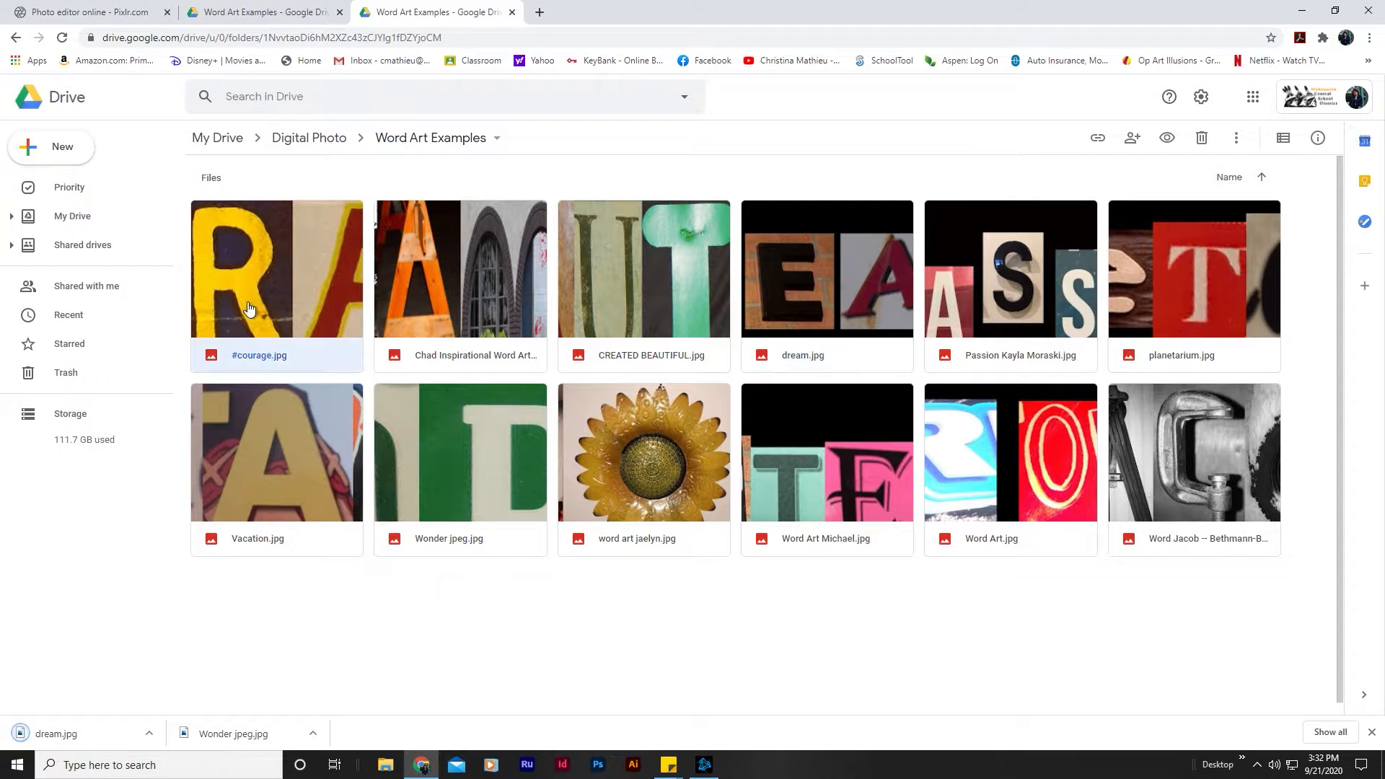
left_click(373, 619)
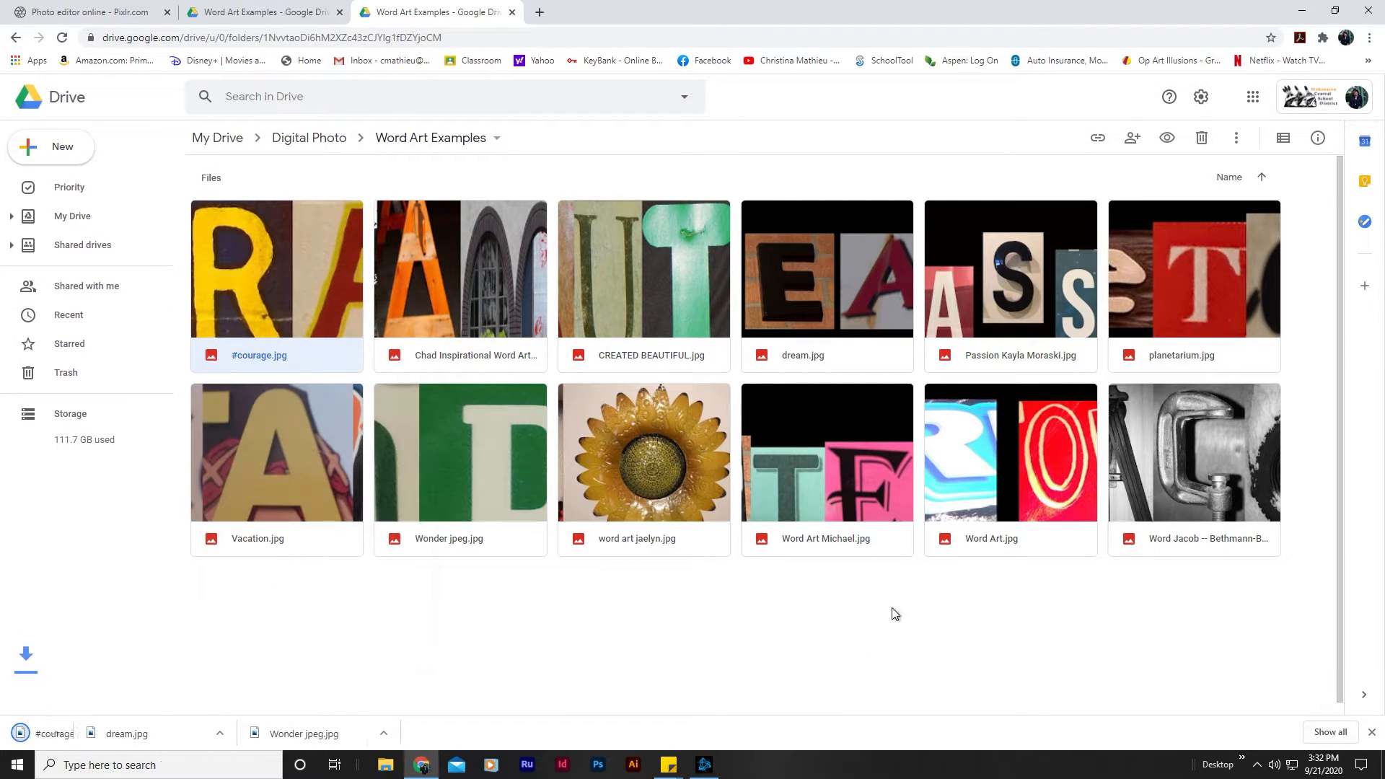
right_click(856, 472)
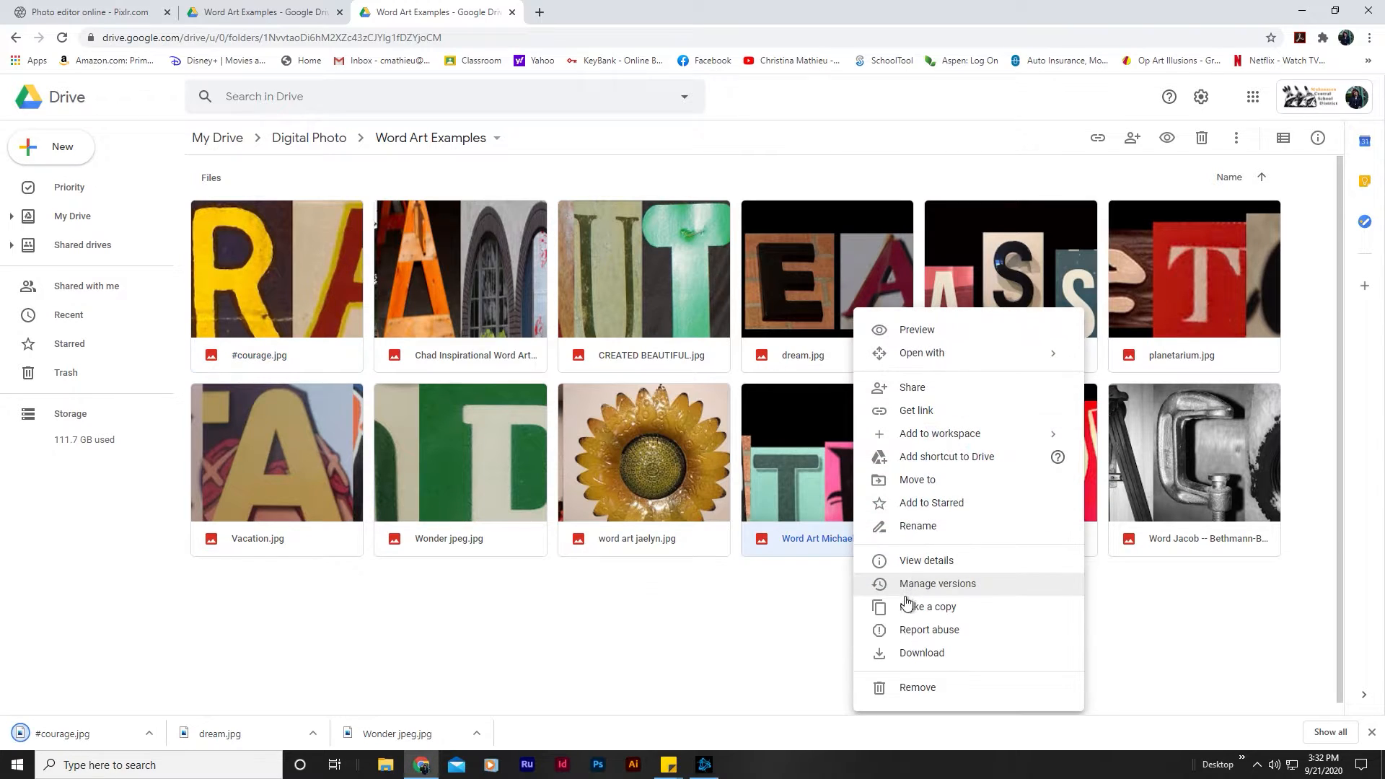
left_click(916, 653)
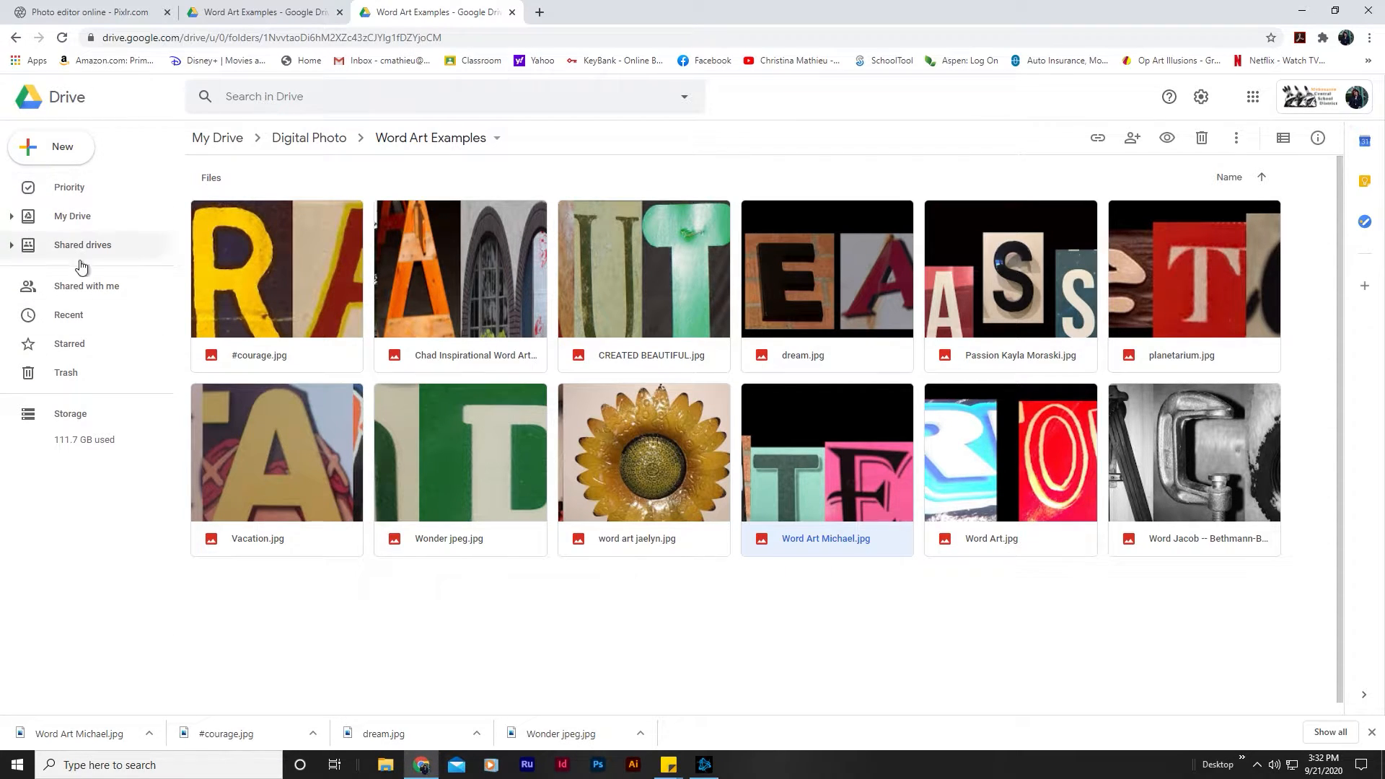
Step: Close both Google Drive pages and open the Pixlr X editor from the Pixlr home page
left_click(512, 13)
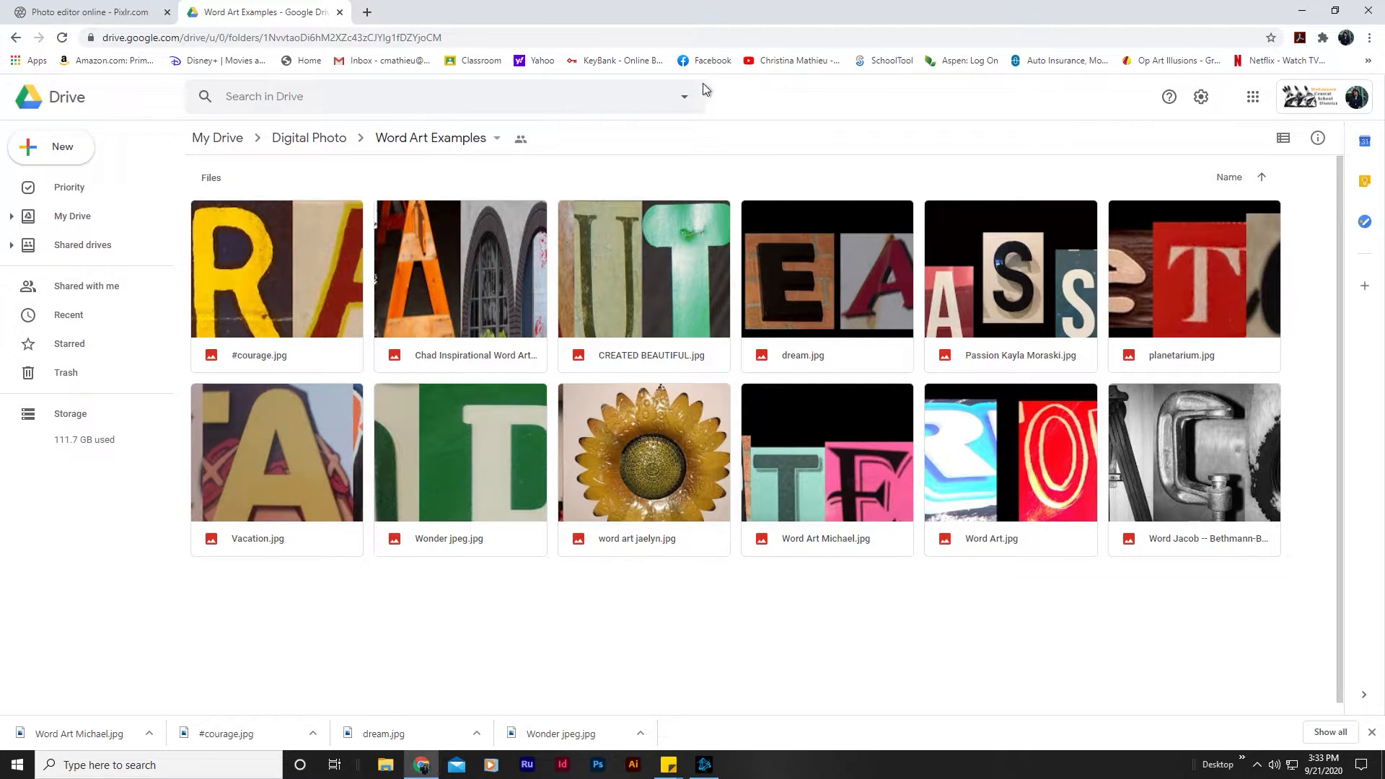
left_click(340, 12)
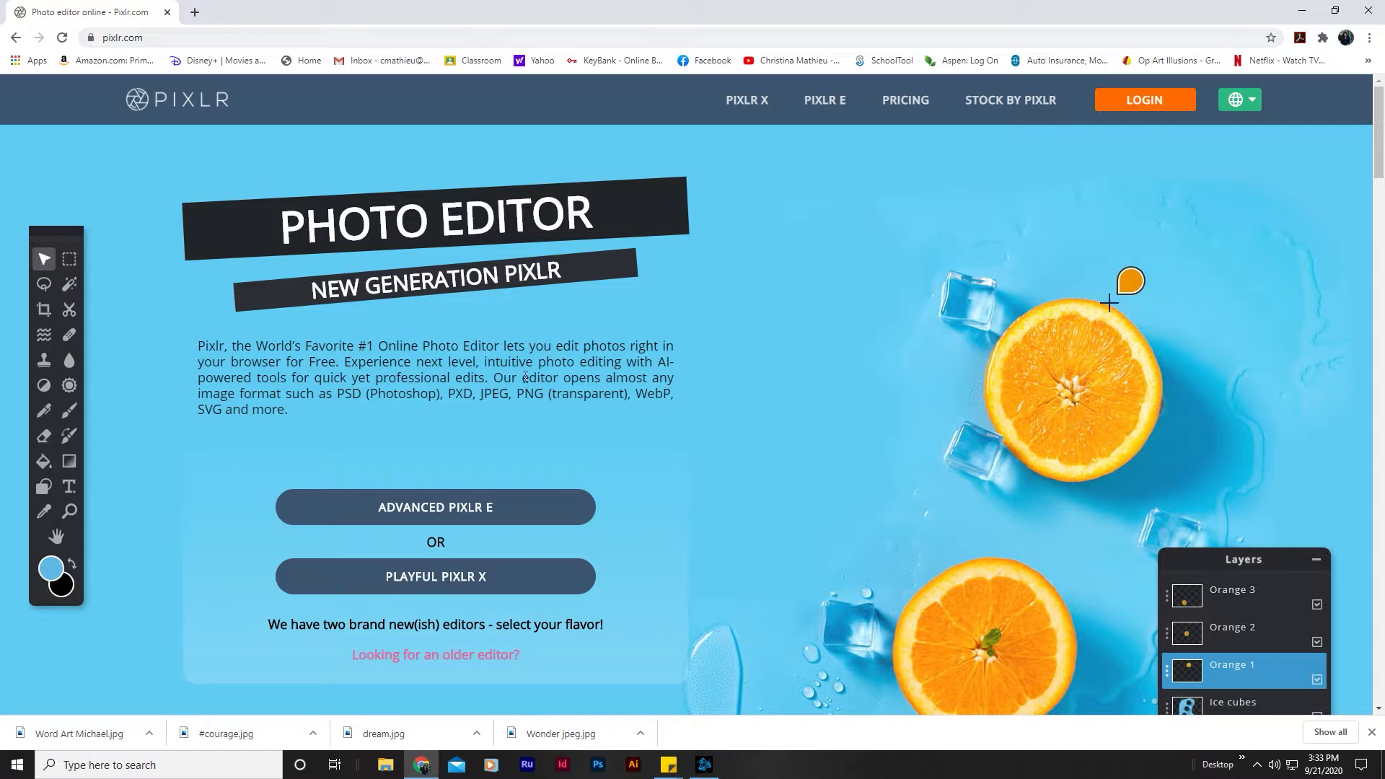
left_click(482, 588)
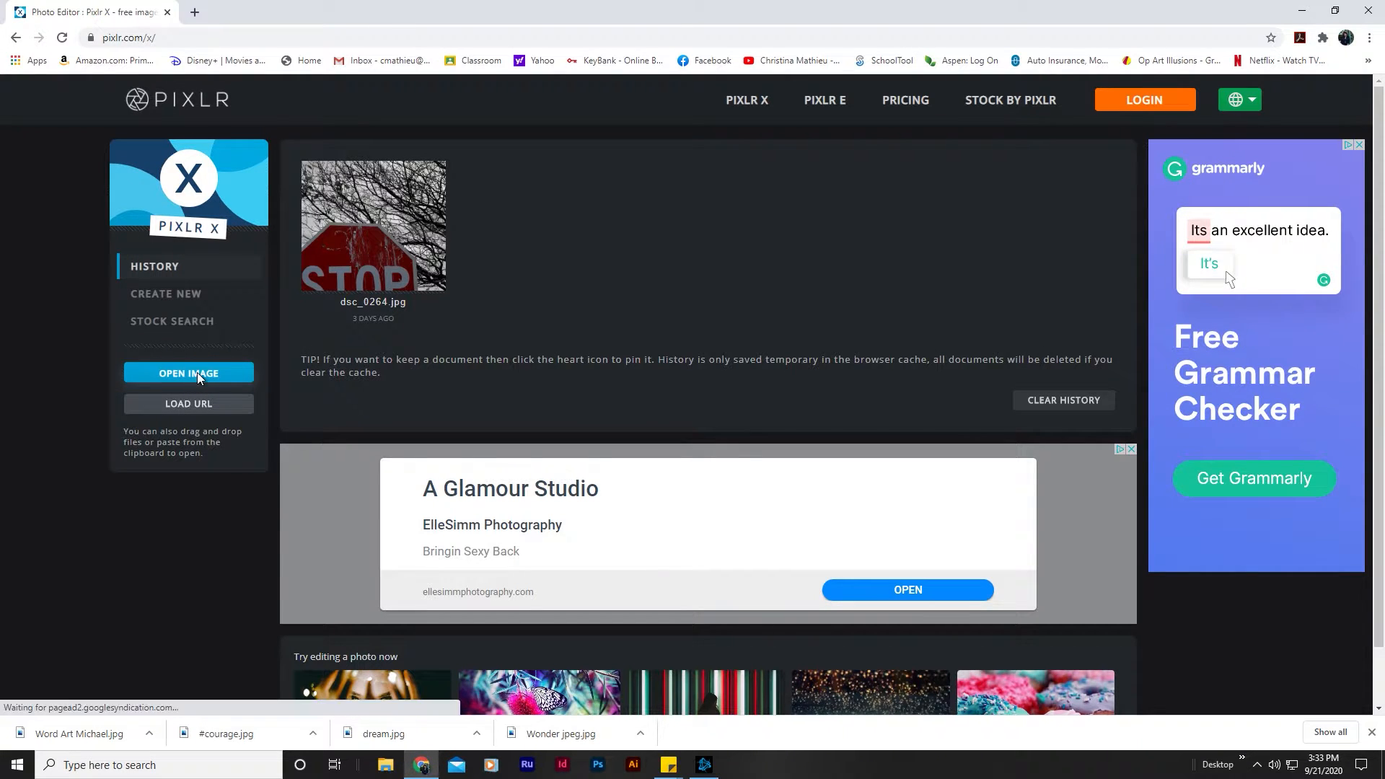
Step: Open the downloaded INTEGRITY word art image, pre-resized to Full HD at 1920 x 496 px
left_click(197, 373)
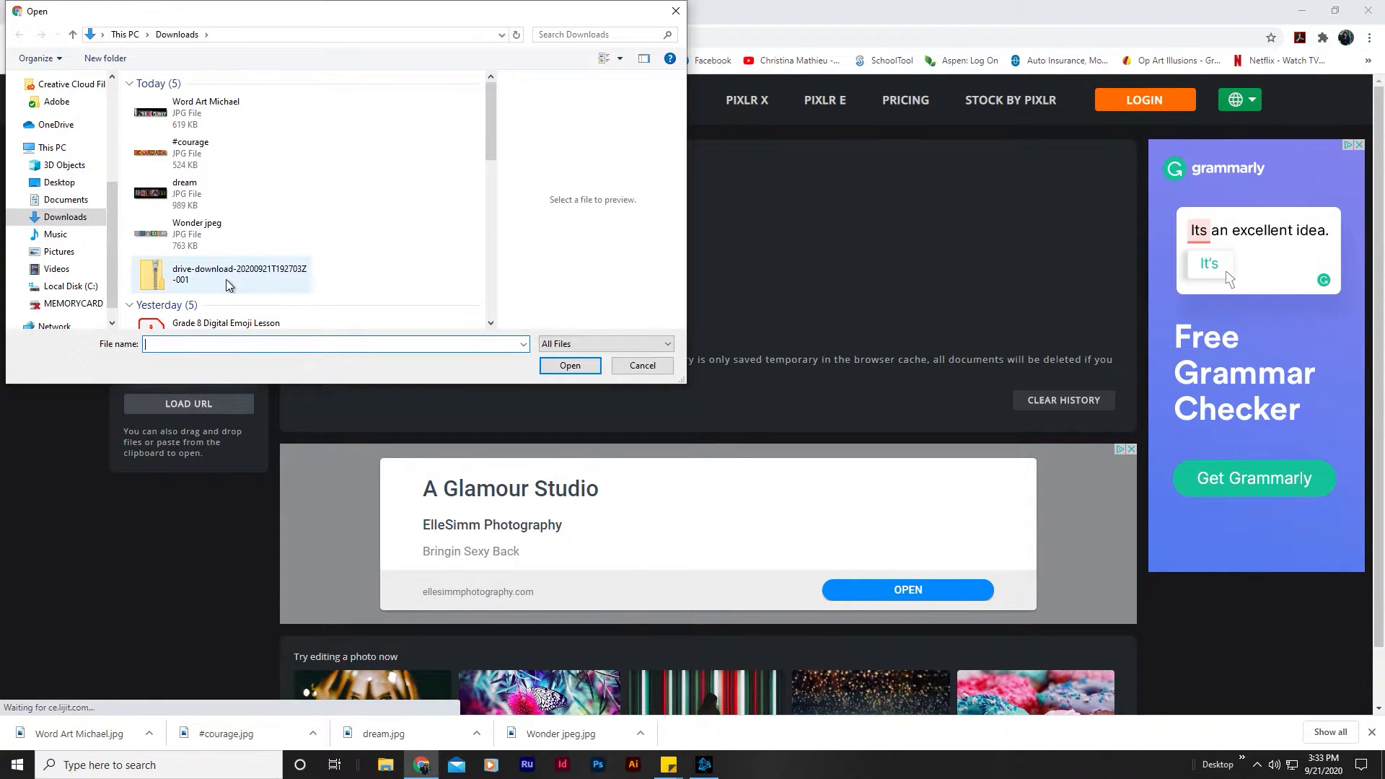
double_click(189, 114)
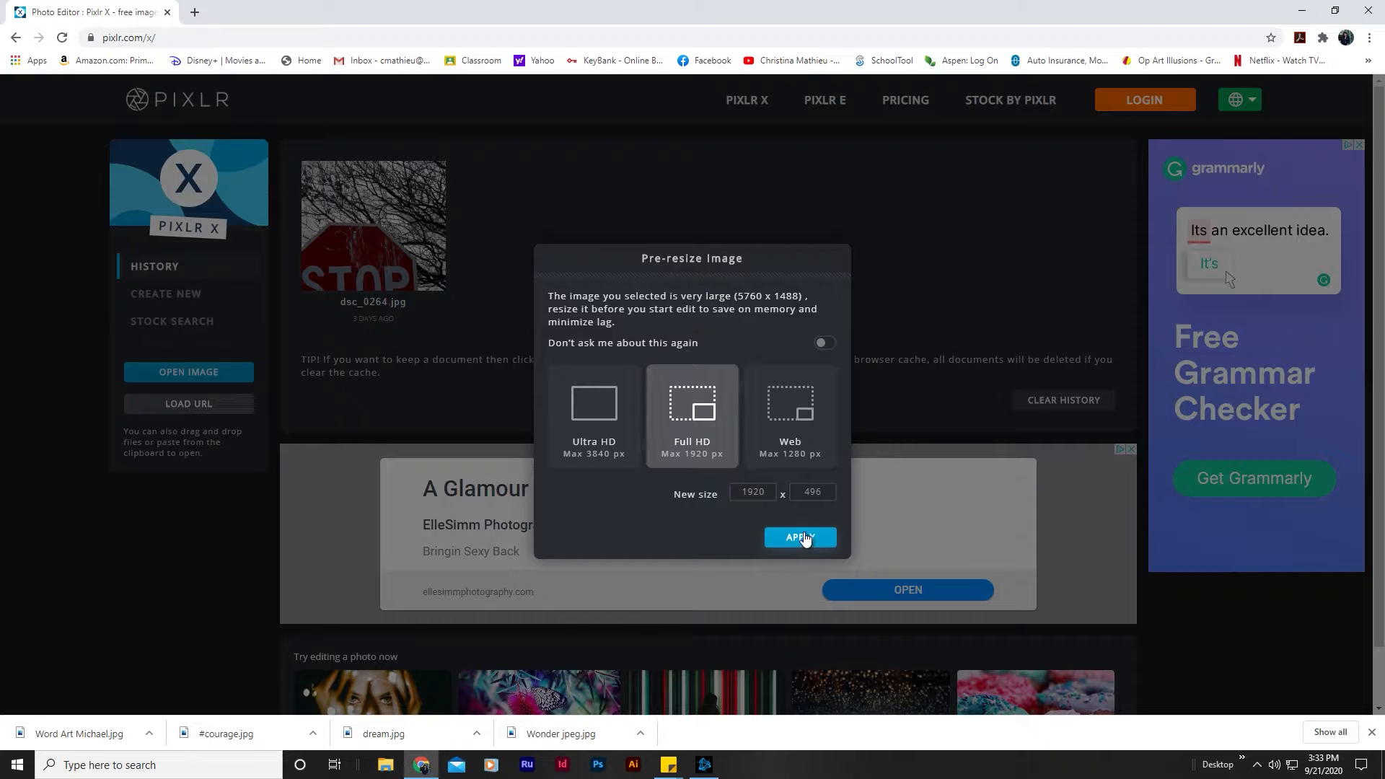
left_click(800, 538)
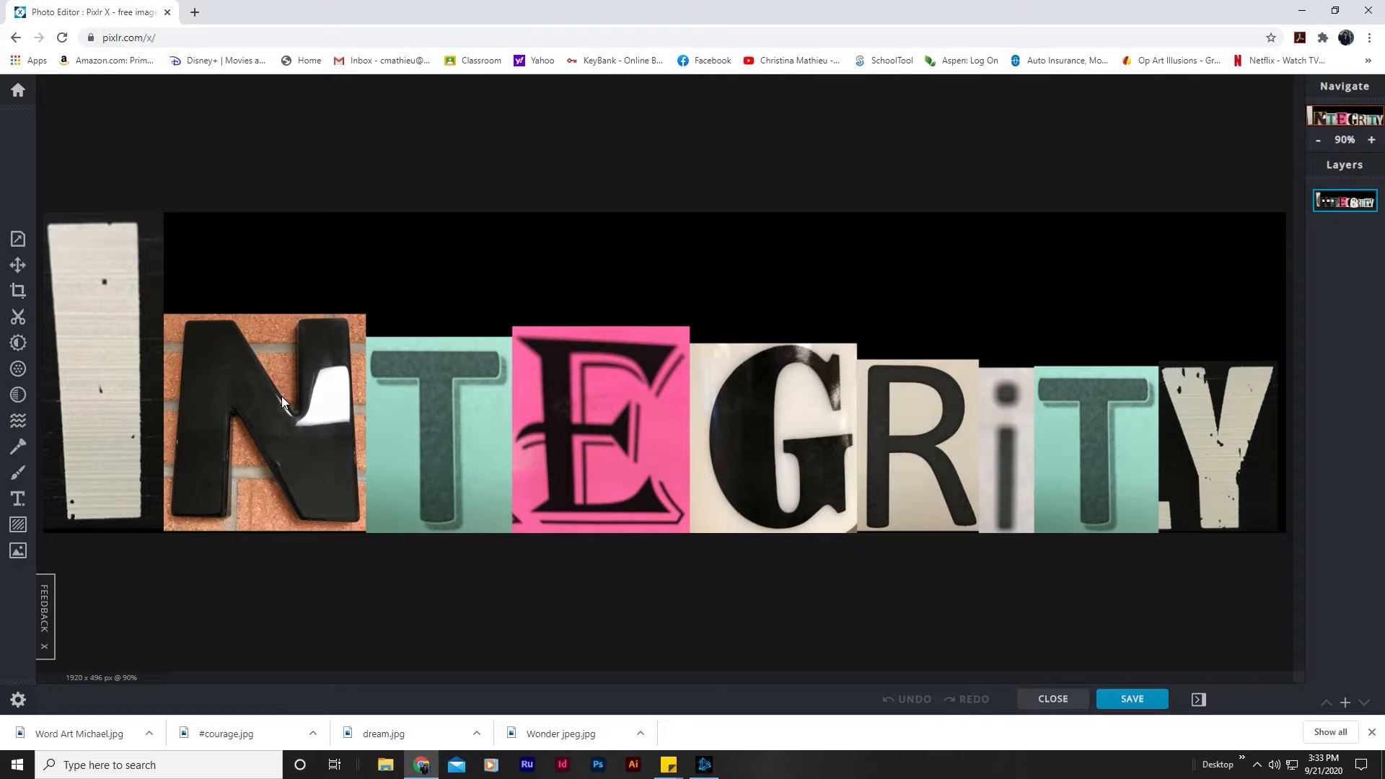
Step: Crop the INTEGRITY image to the black letter N on brick, about 307 x 332 px
left_click(18, 290)
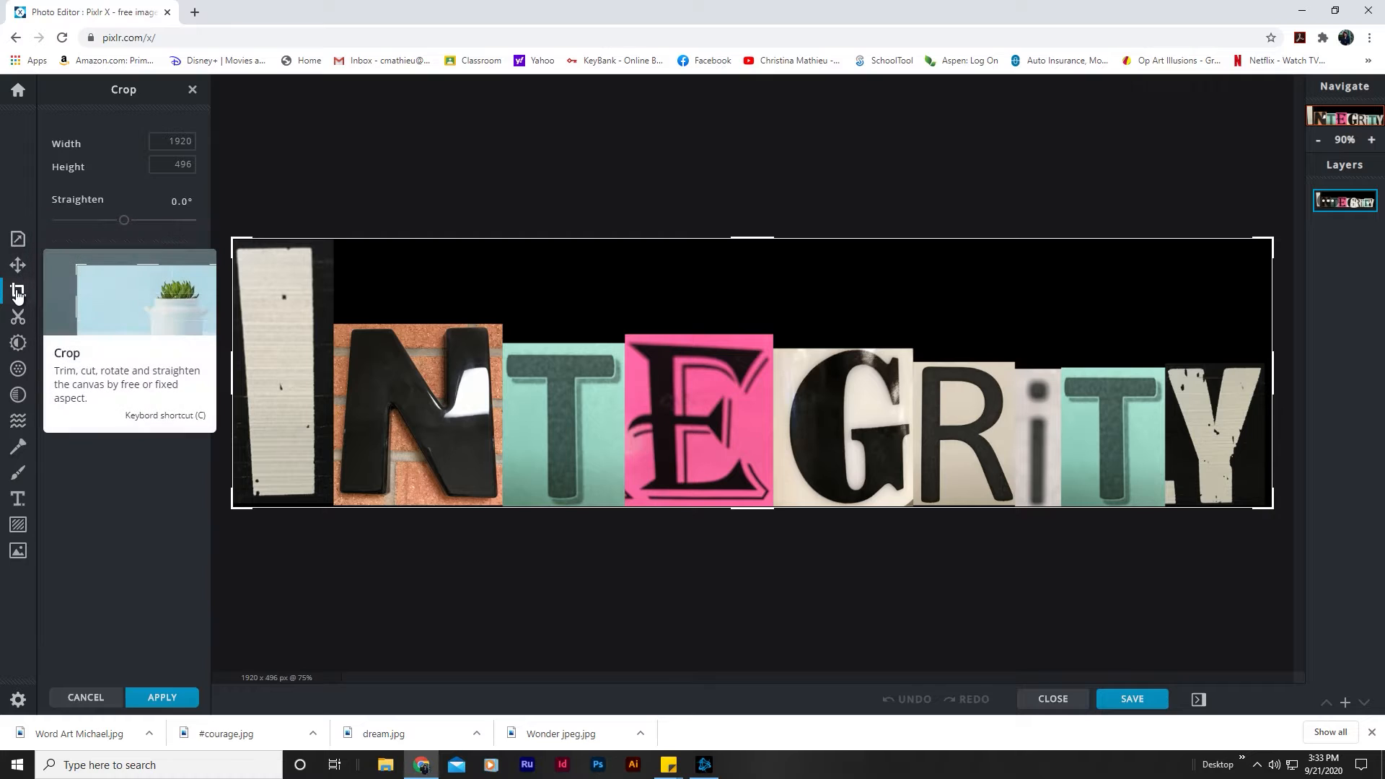
left_click_drag(232, 239, 338, 327)
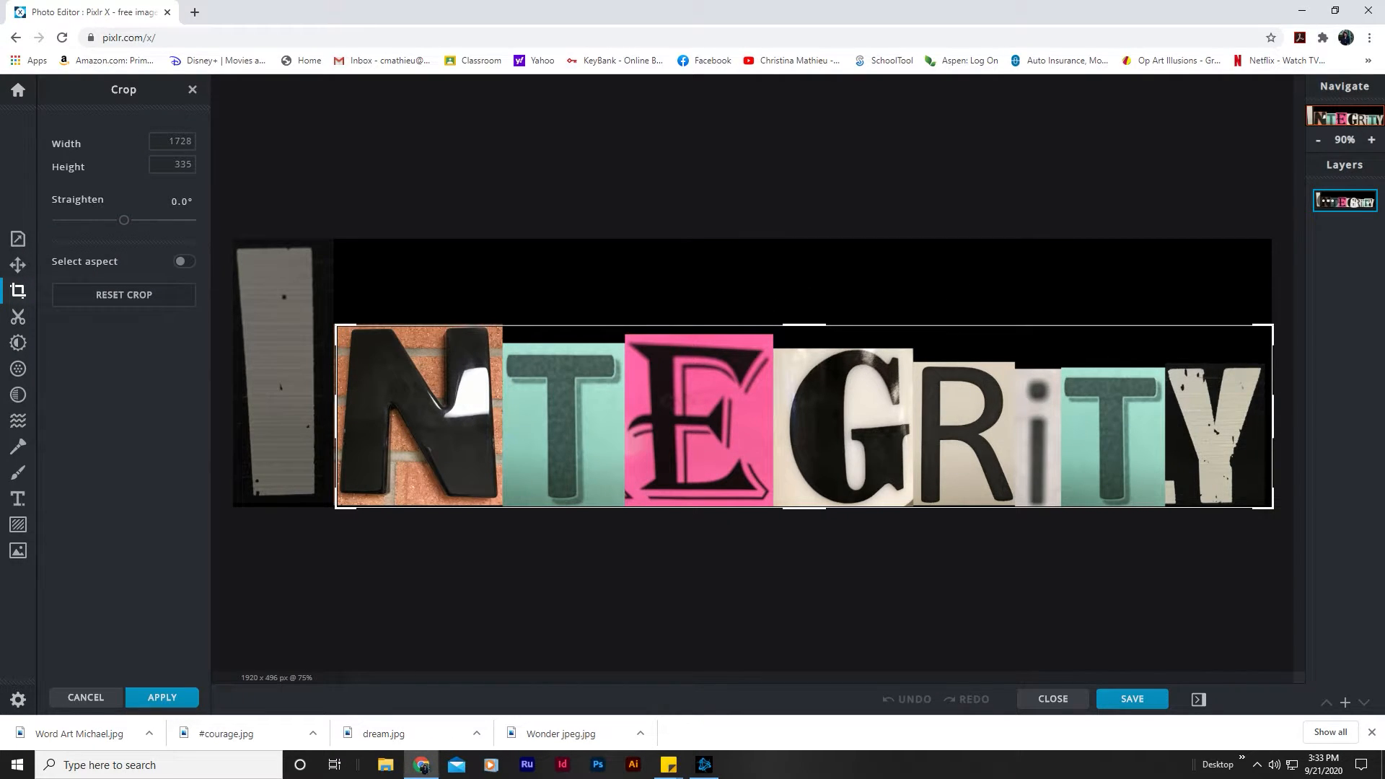
left_click_drag(1274, 510, 505, 510)
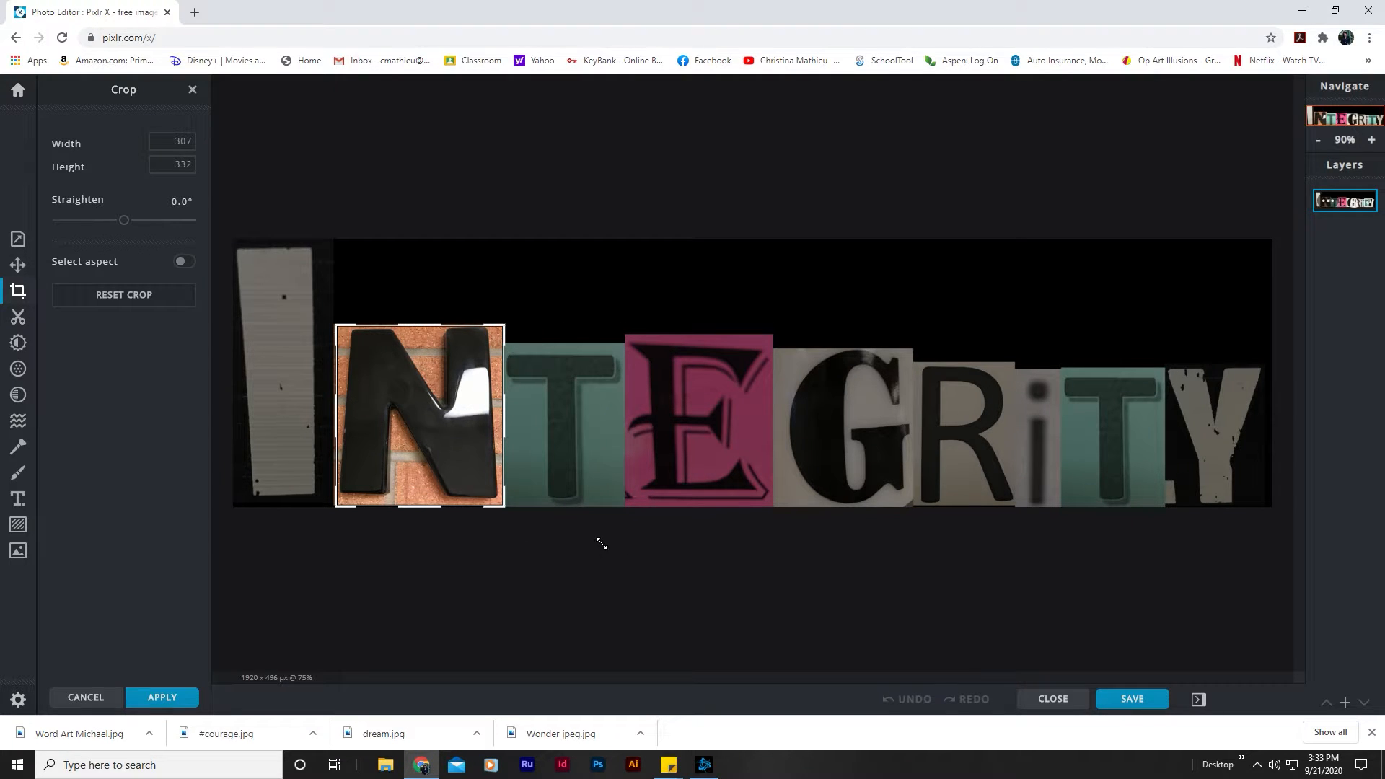
key("Return")
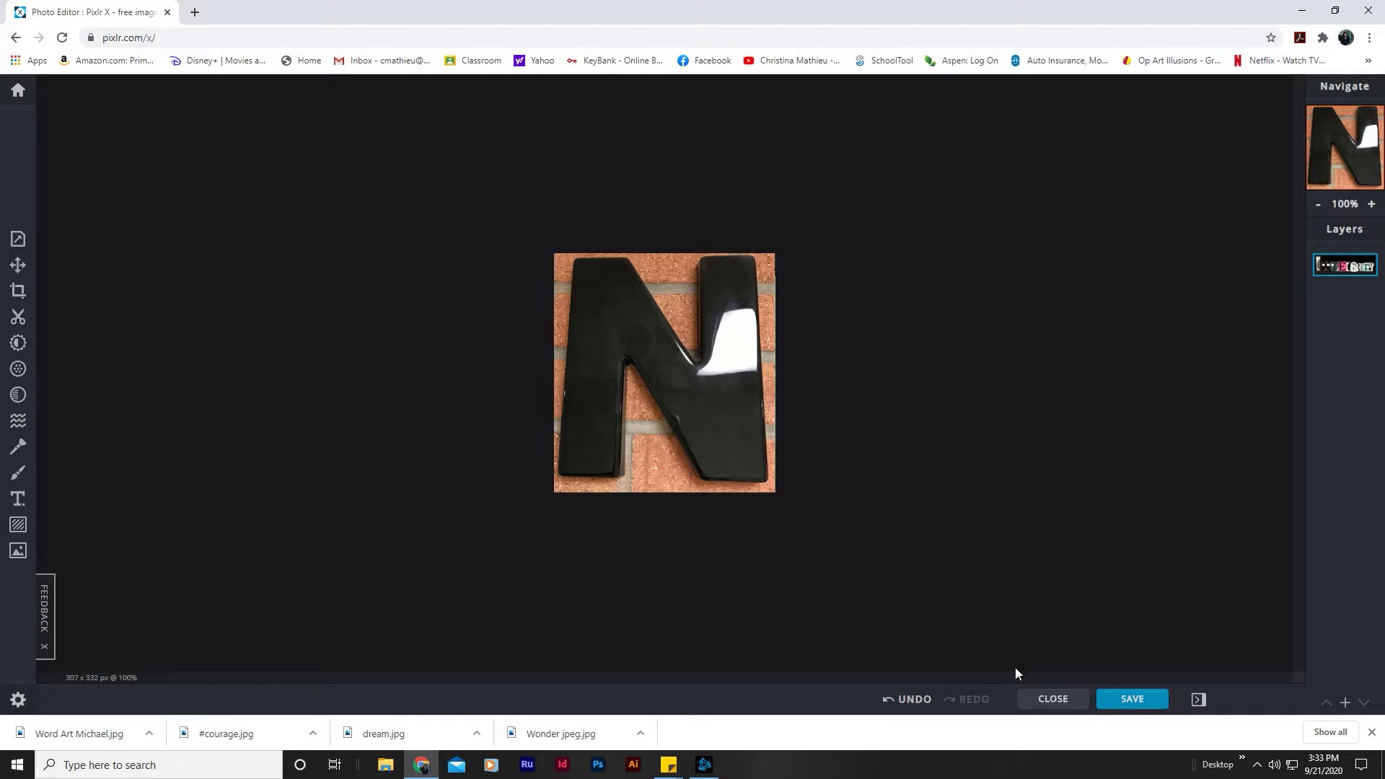
Step: Save the cropped letter as a high-quality JPG named N and close the save dialog
left_click(1133, 702)
left_click(727, 301)
key("ctrl+a")
type("N")
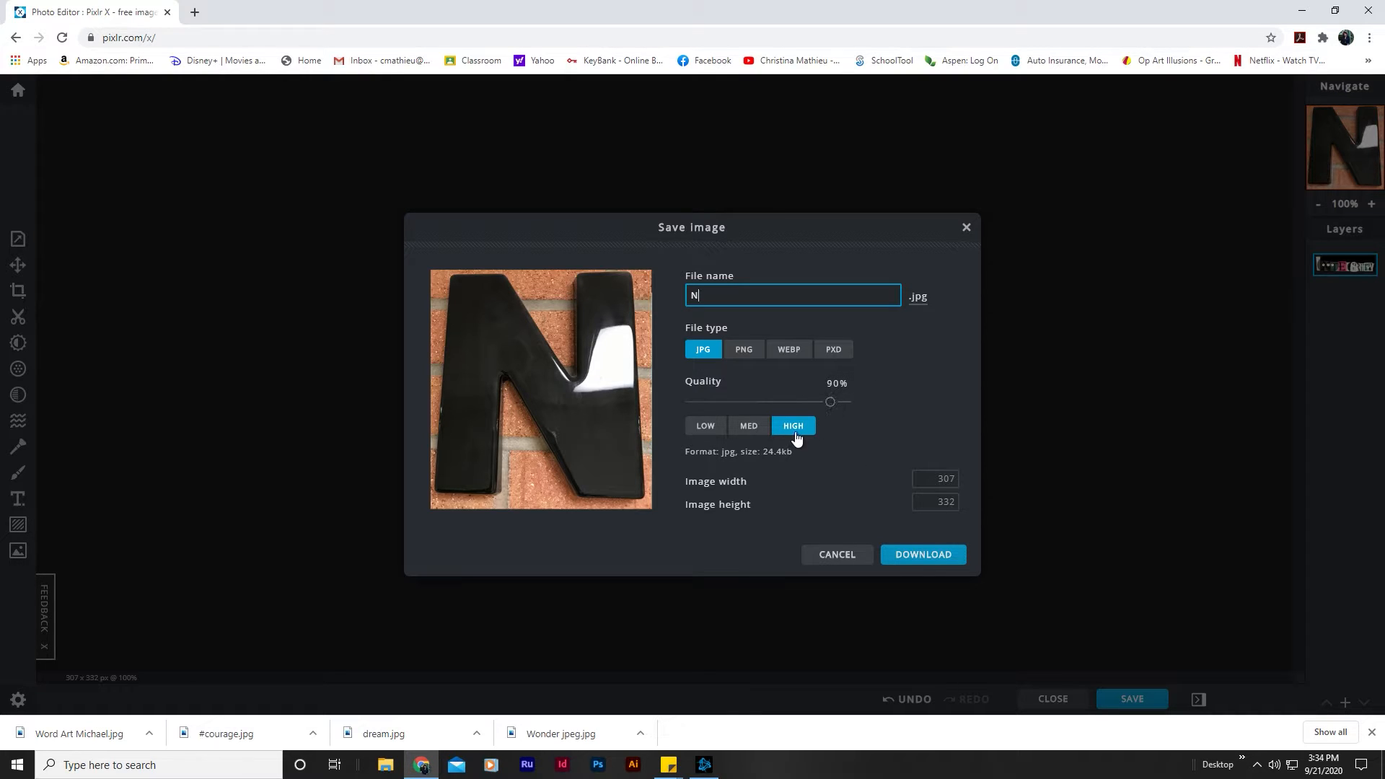
left_click(917, 562)
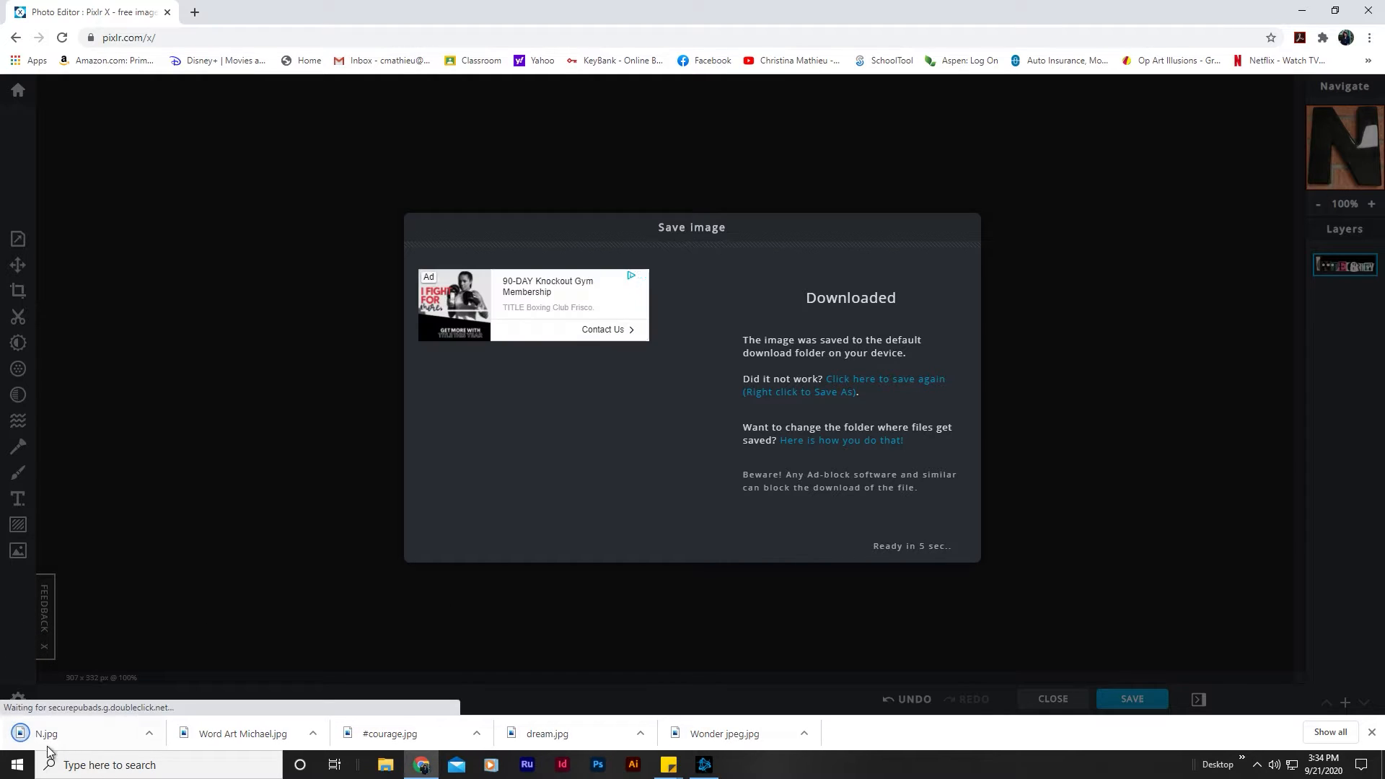
left_click(49, 735)
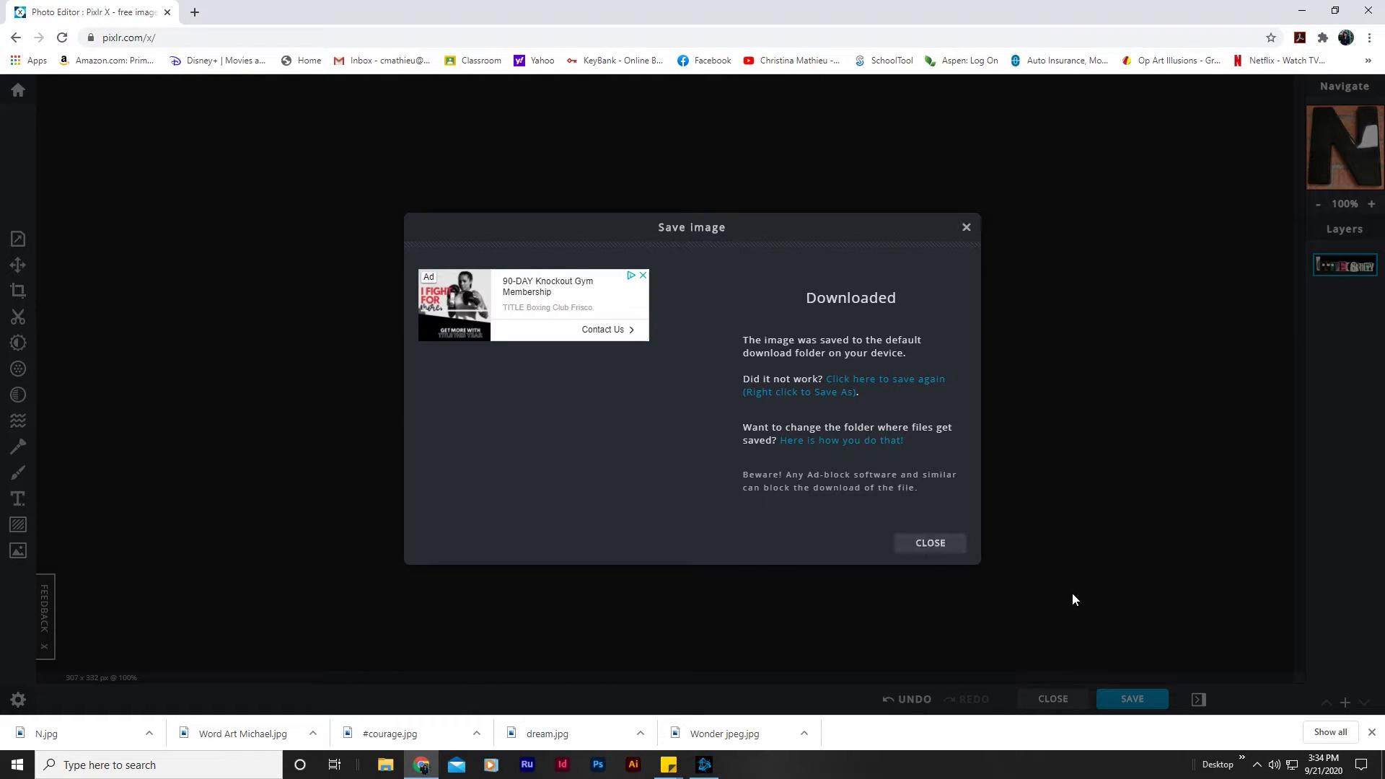
left_click(913, 549)
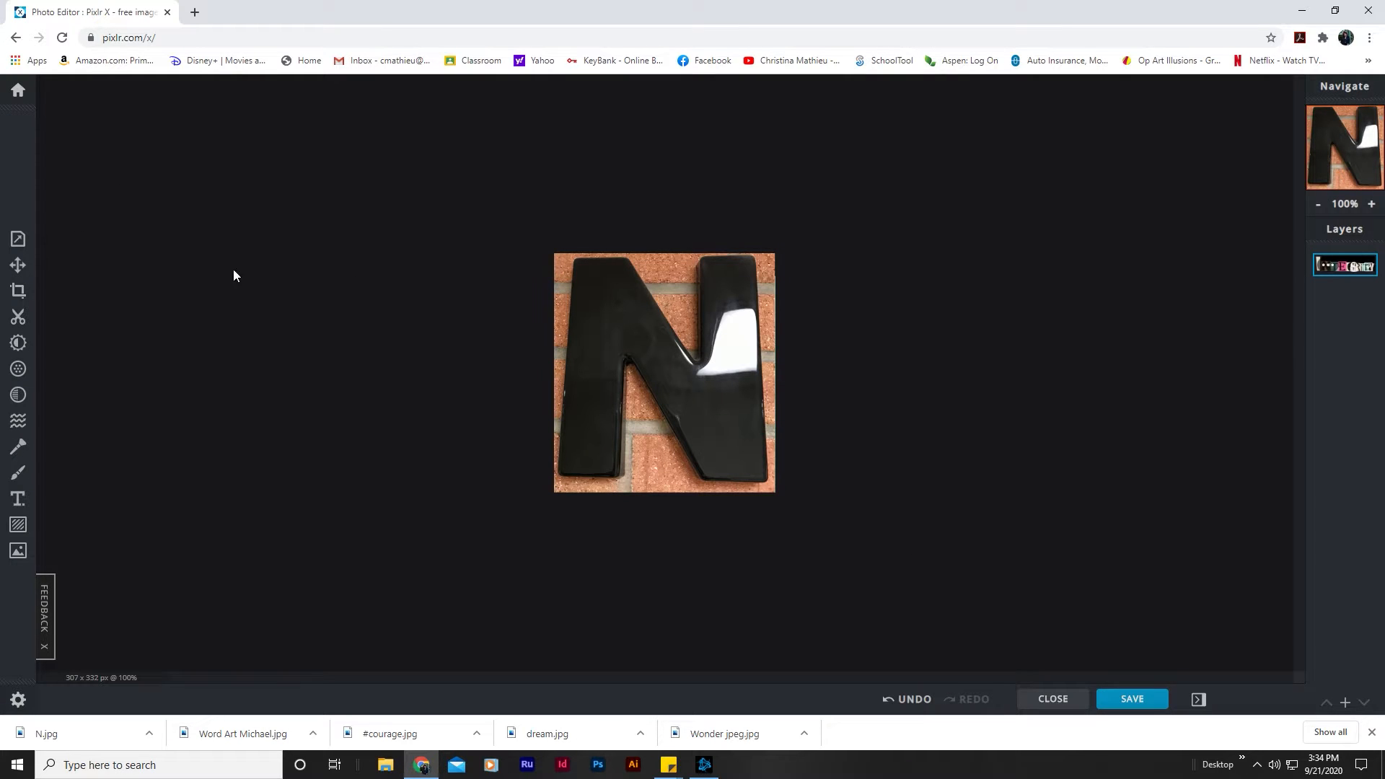
left_click(11, 95)
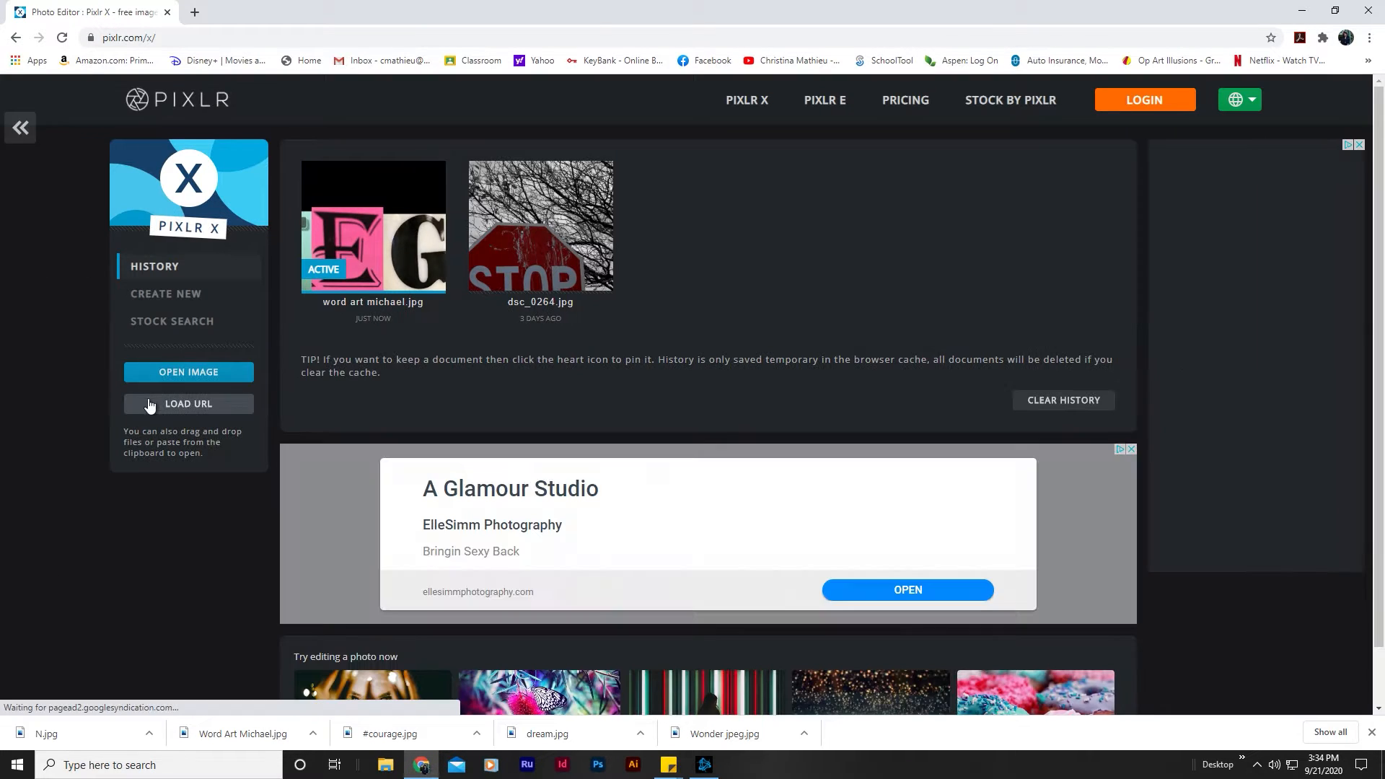
left_click(181, 371)
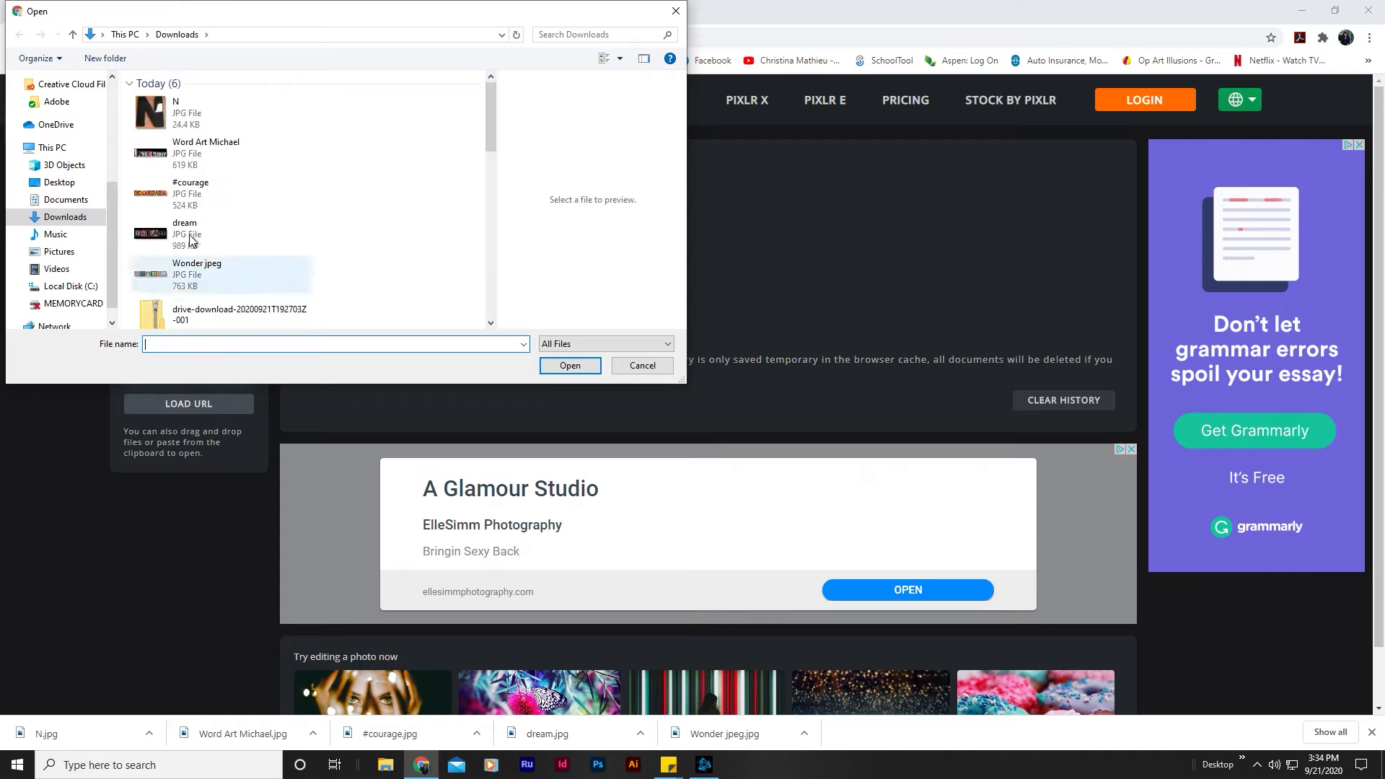
double_click(157, 154)
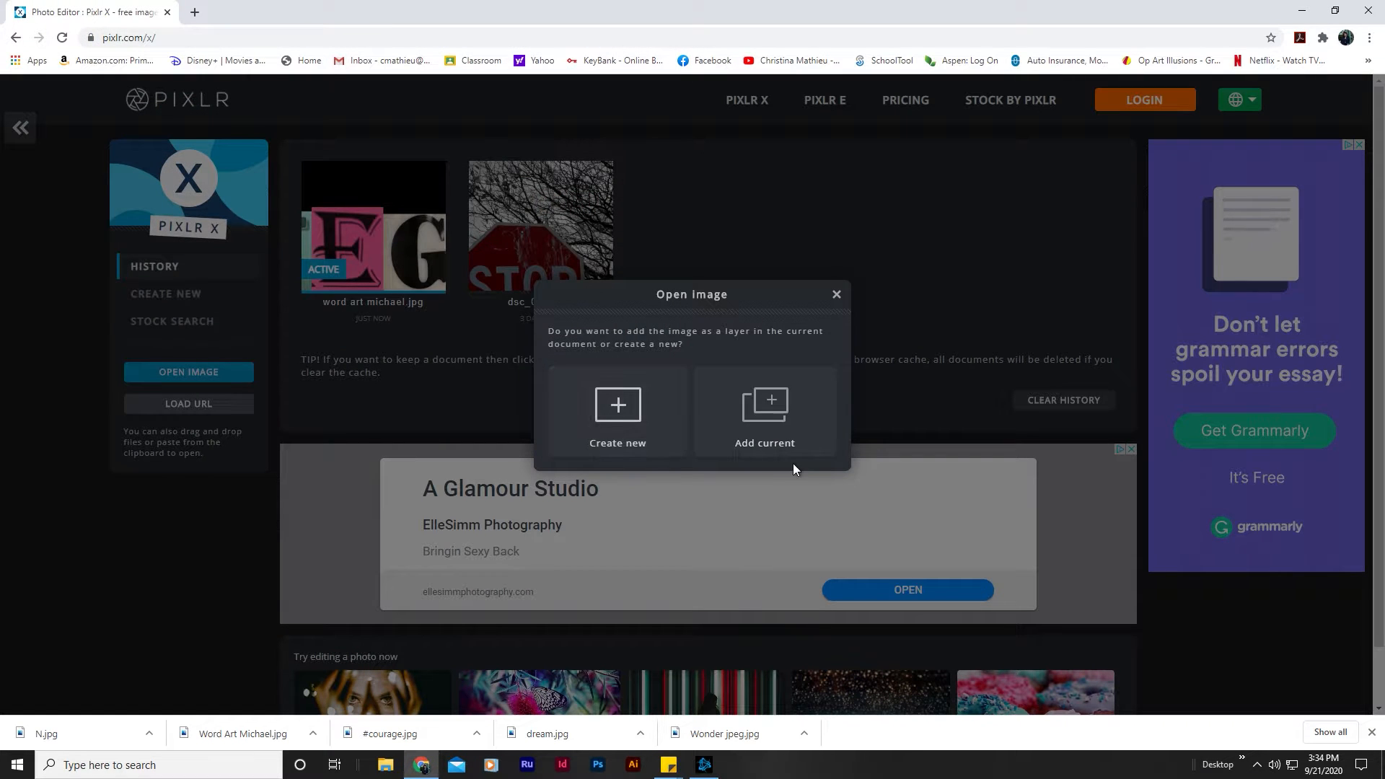
left_click(634, 426)
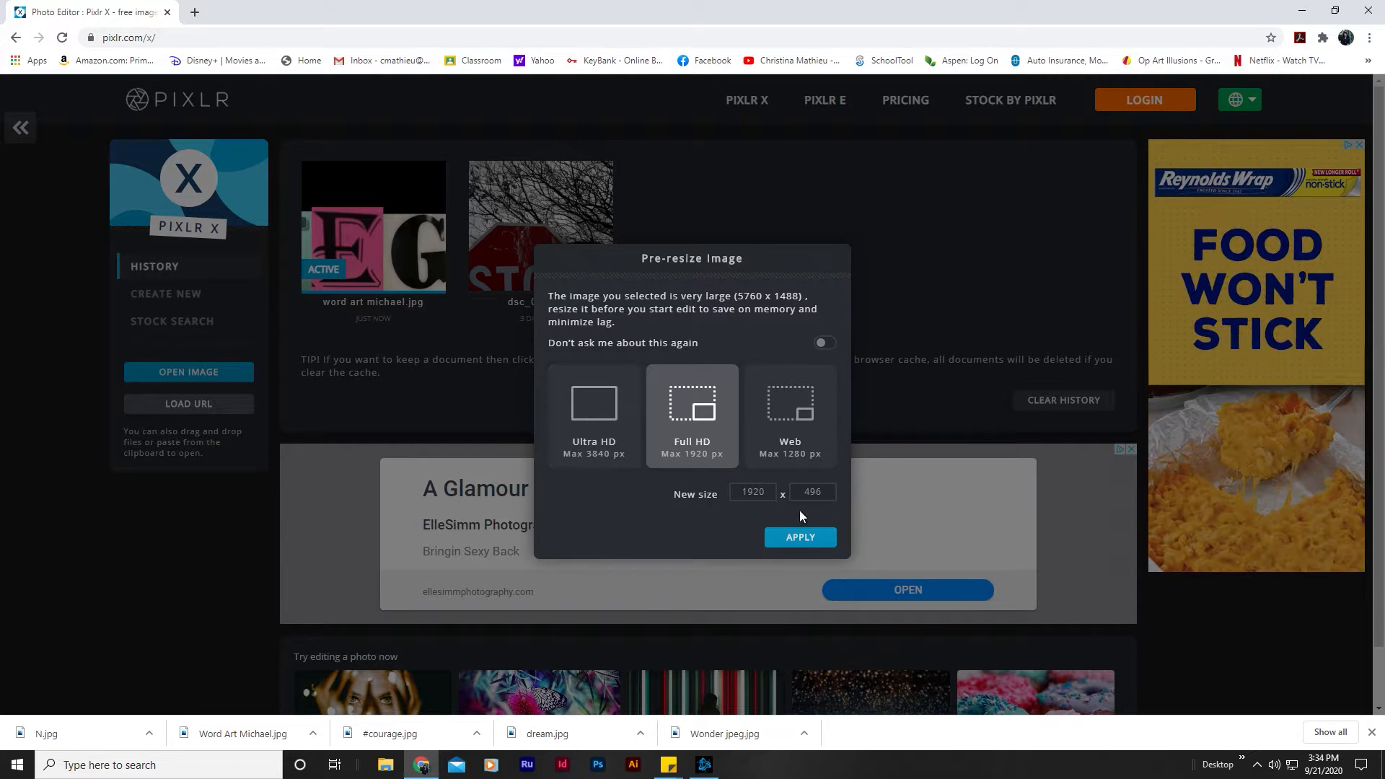
left_click(801, 538)
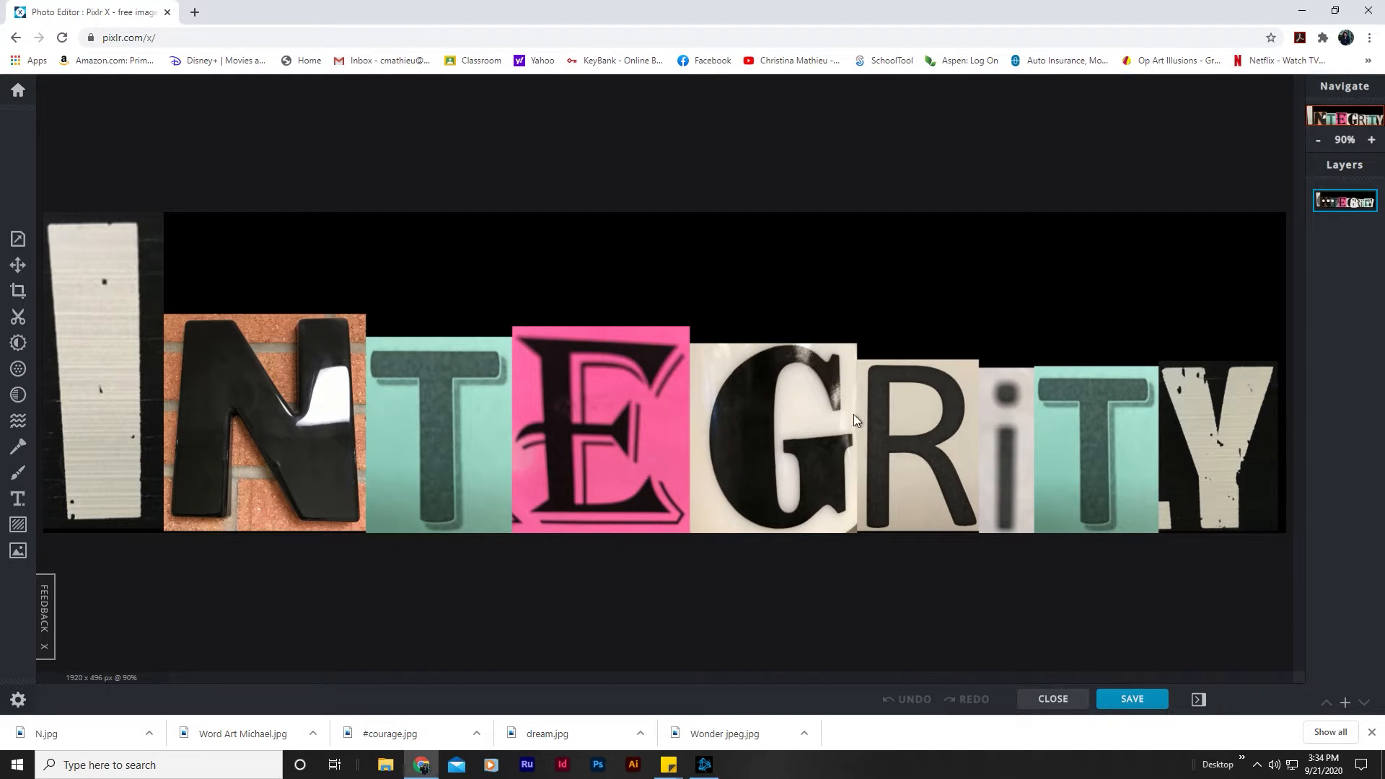
Step: Close the current document and open the downloaded #courage image, pre-resized to Full HD at 1920 x 284 px
left_click(1052, 699)
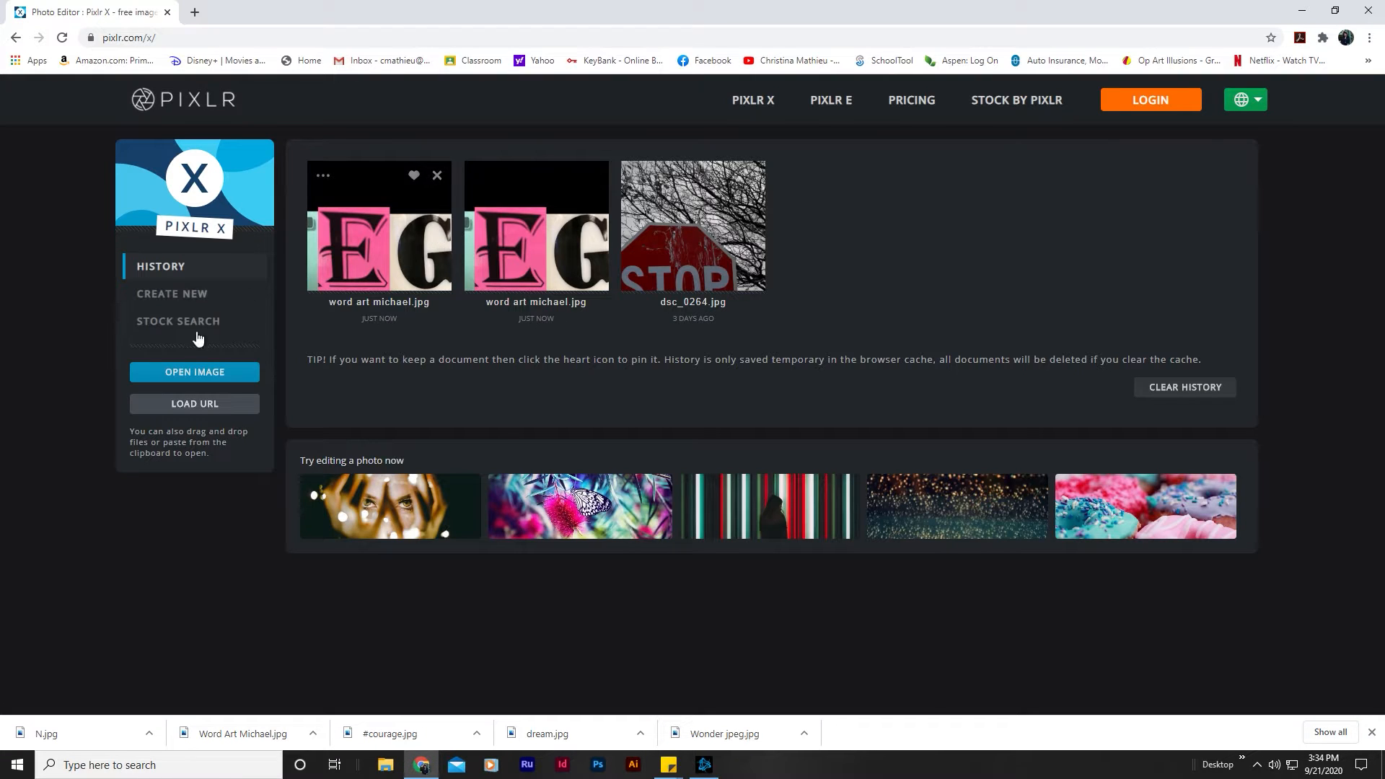
left_click(197, 376)
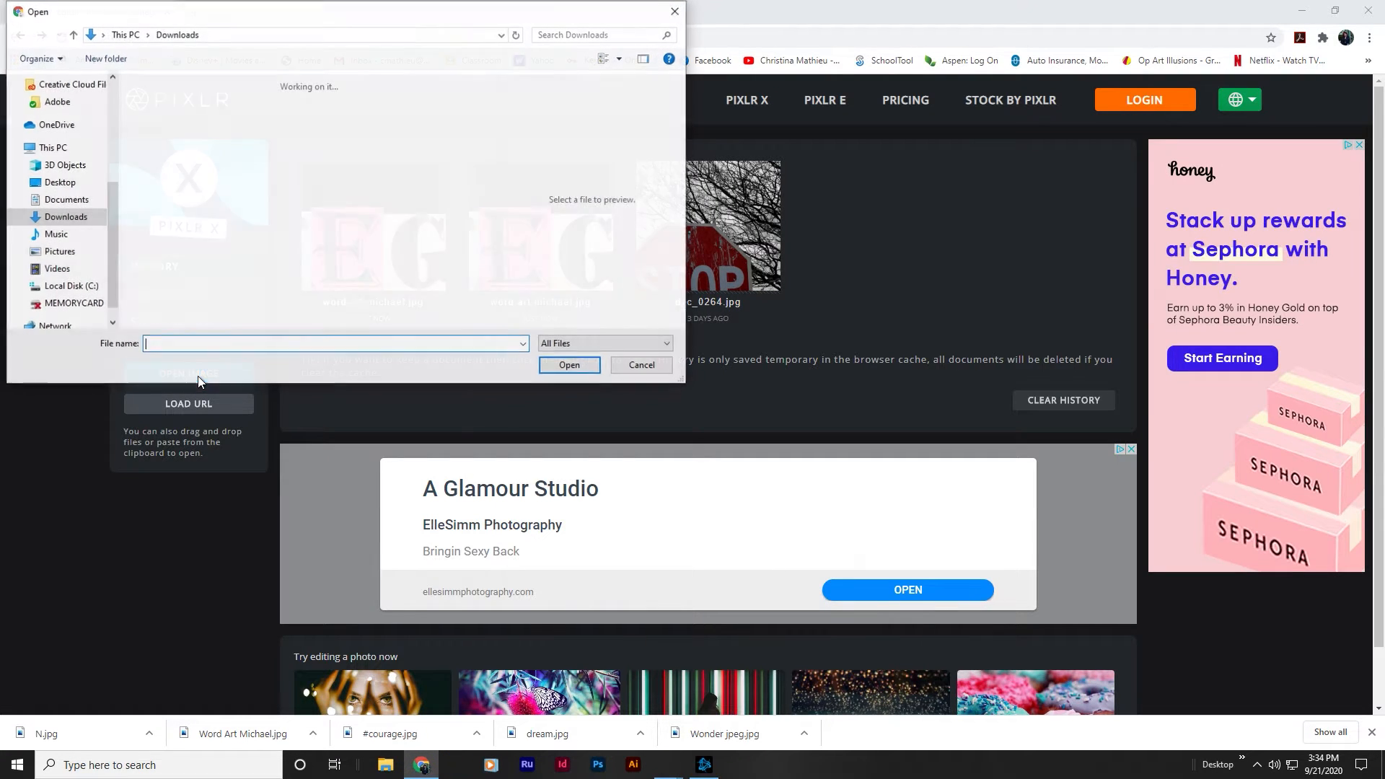
double_click(171, 196)
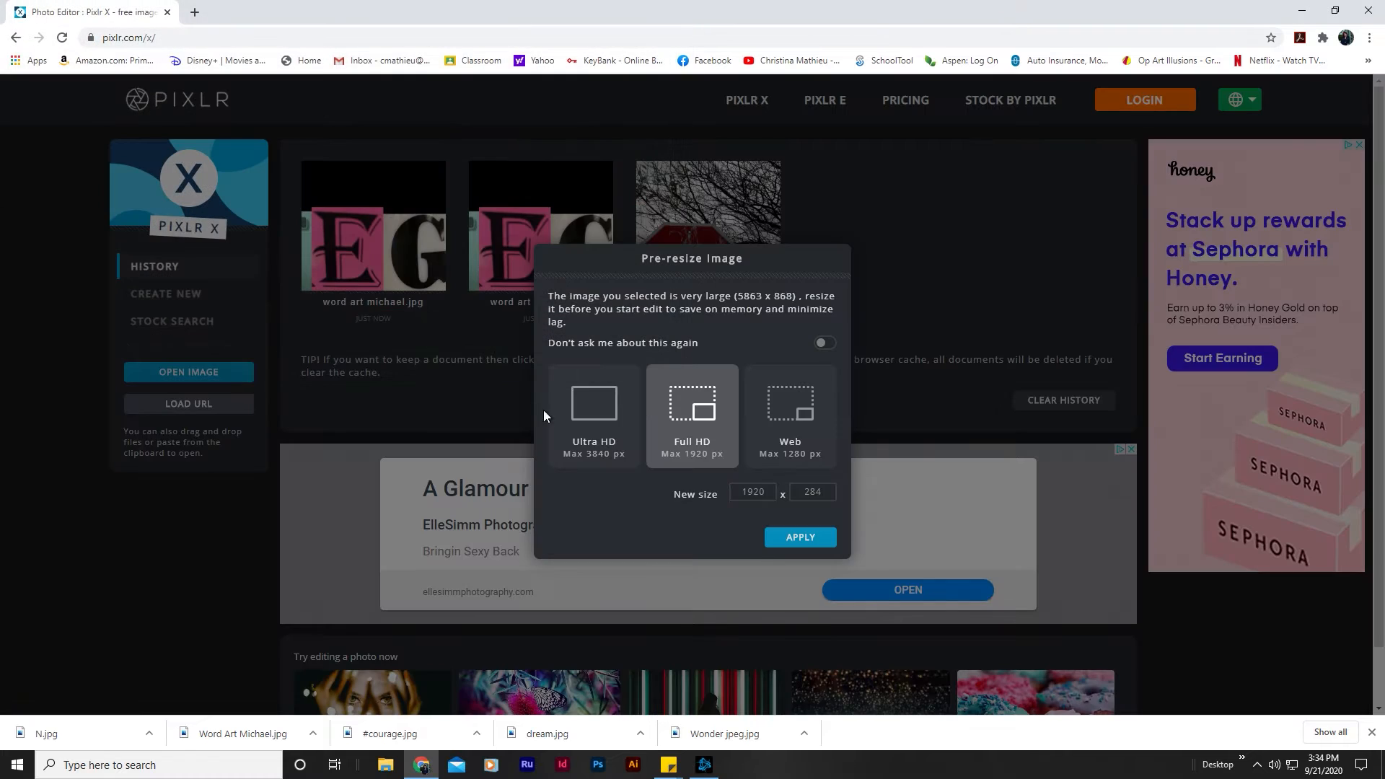
left_click(823, 543)
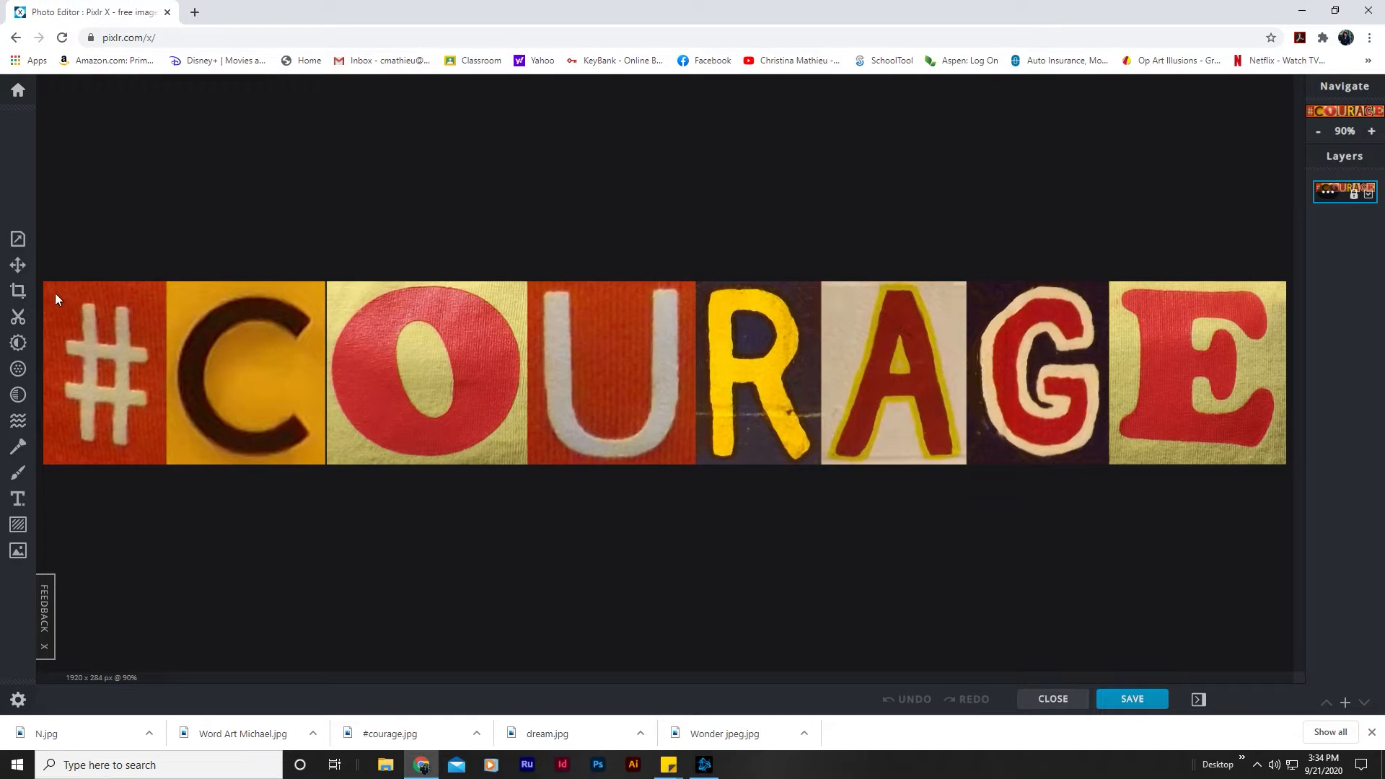
Step: Crop the #COURAGE image to the red letter O, about 302 x 284 px, and download it under its existing file name
left_click(18, 290)
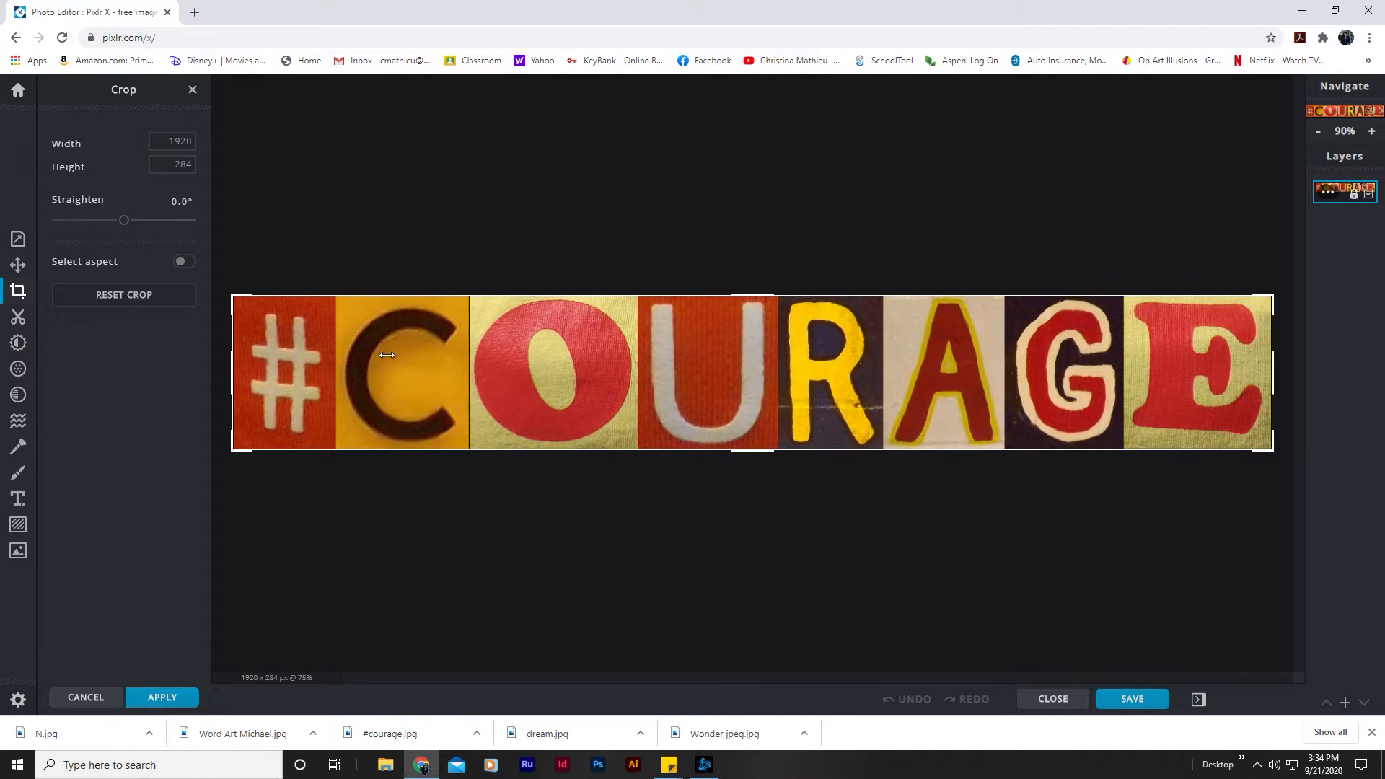
left_click_drag(232, 359, 472, 371)
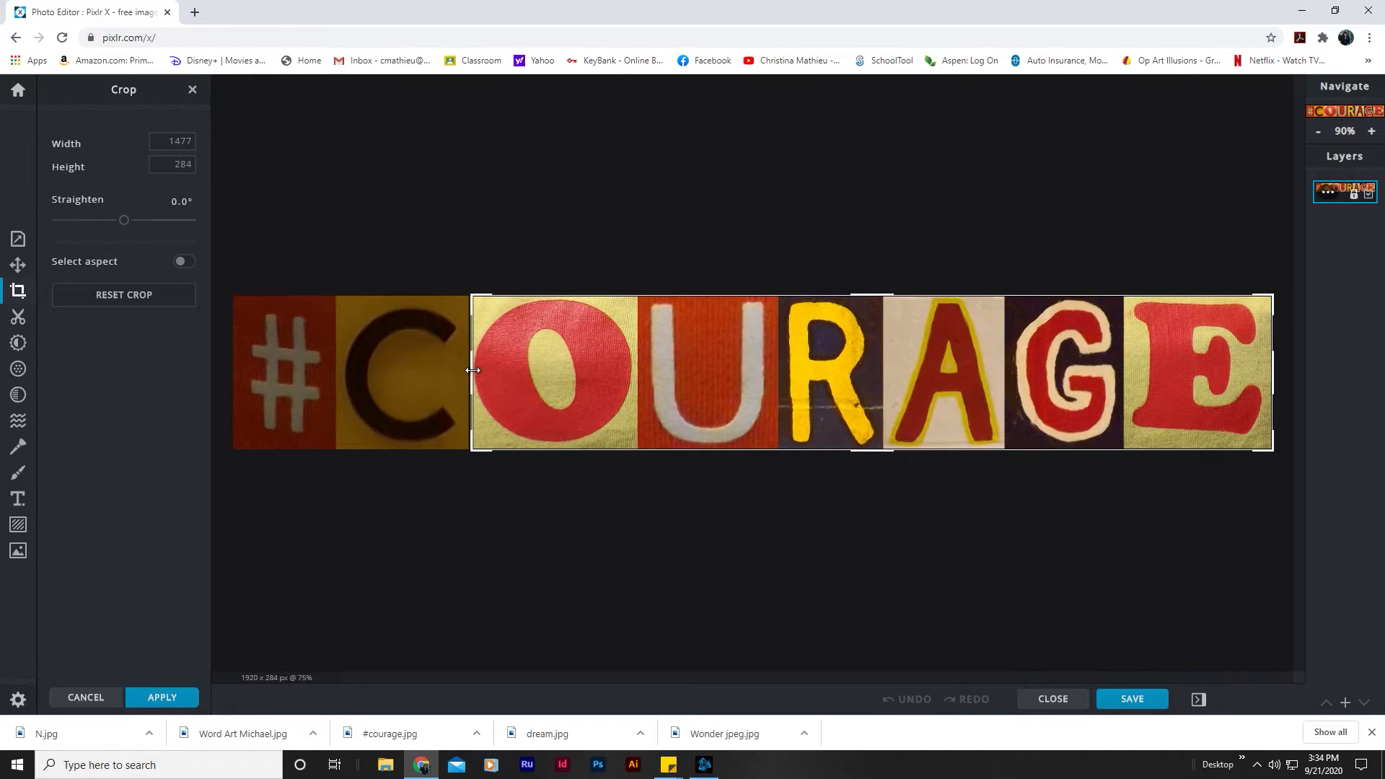
left_click_drag(1277, 376, 640, 377)
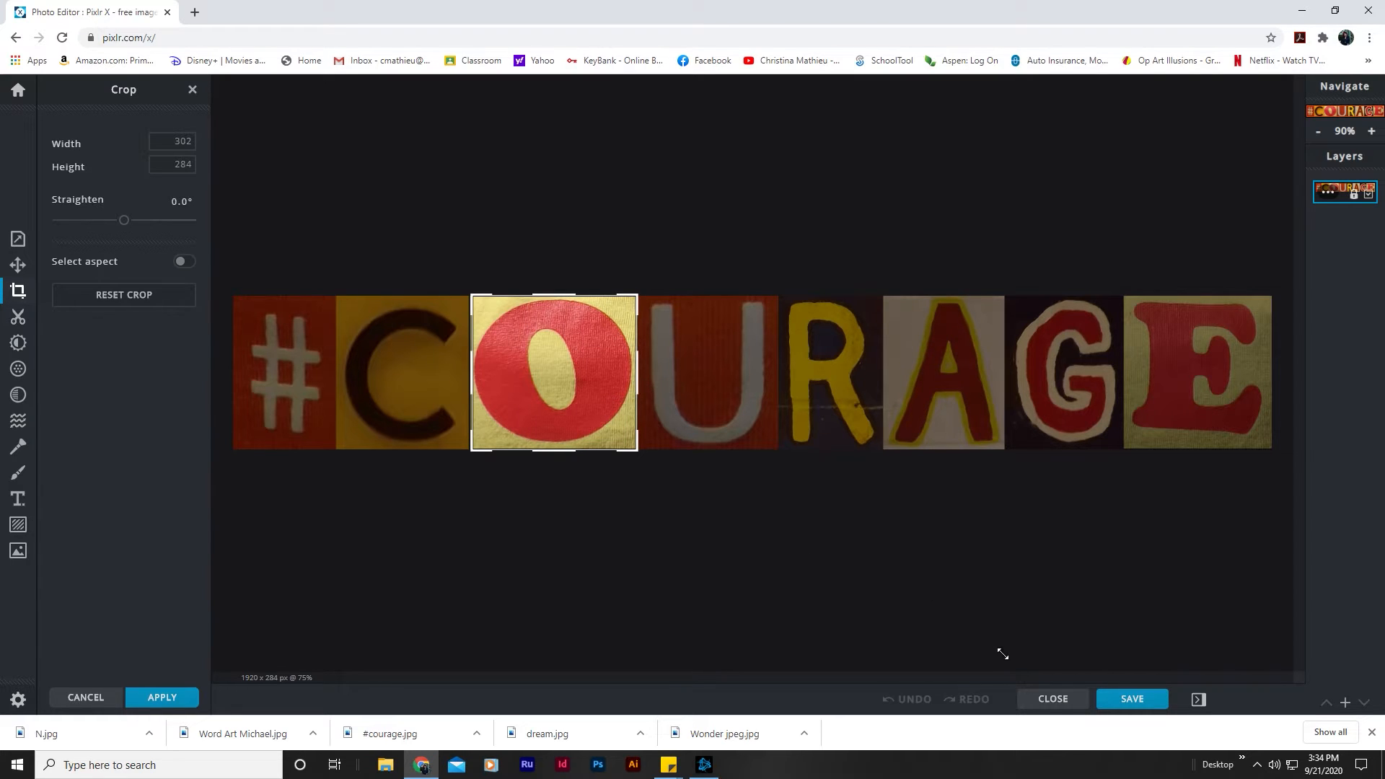
left_click(1132, 699)
left_click(909, 557)
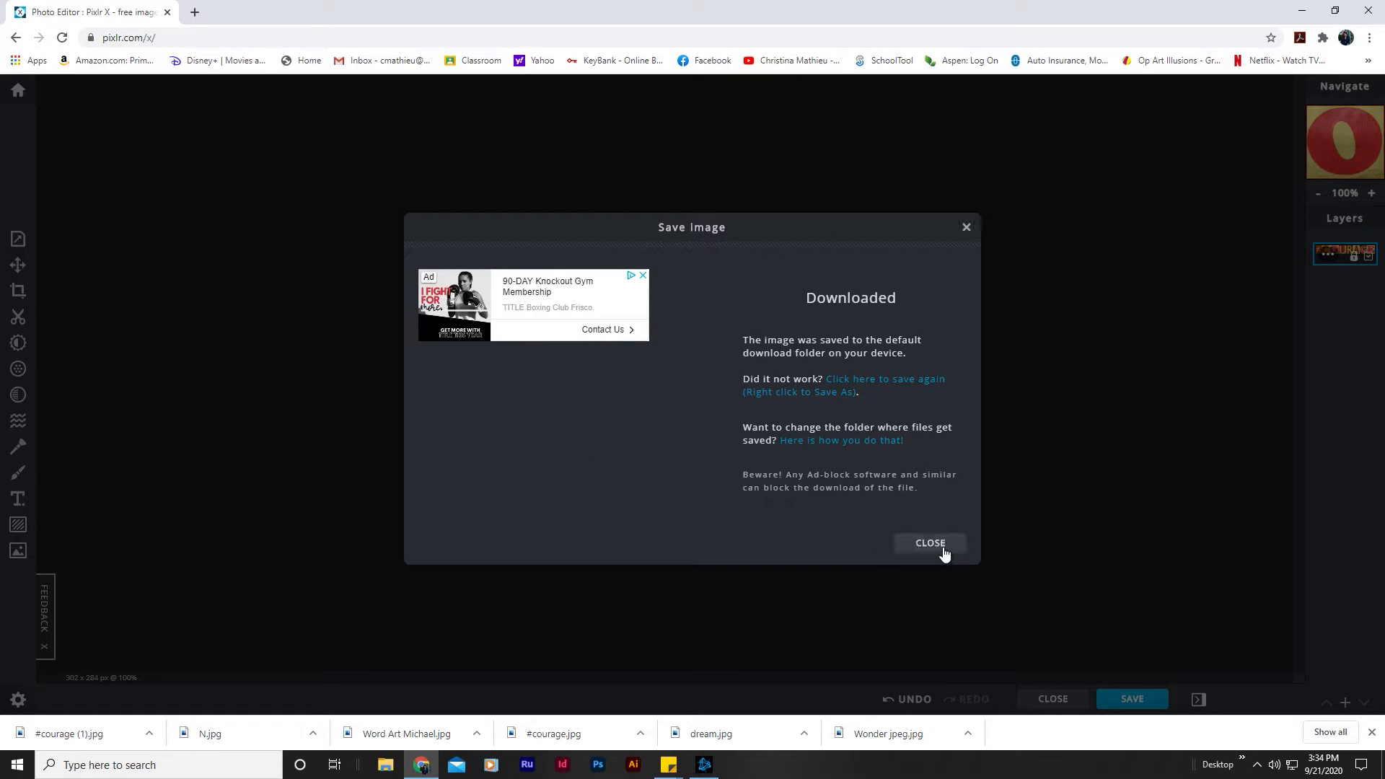
Step: Close the save dialog and open the downloaded dream image as a new document, pre-resized to 1920 x 633 px
left_click(938, 546)
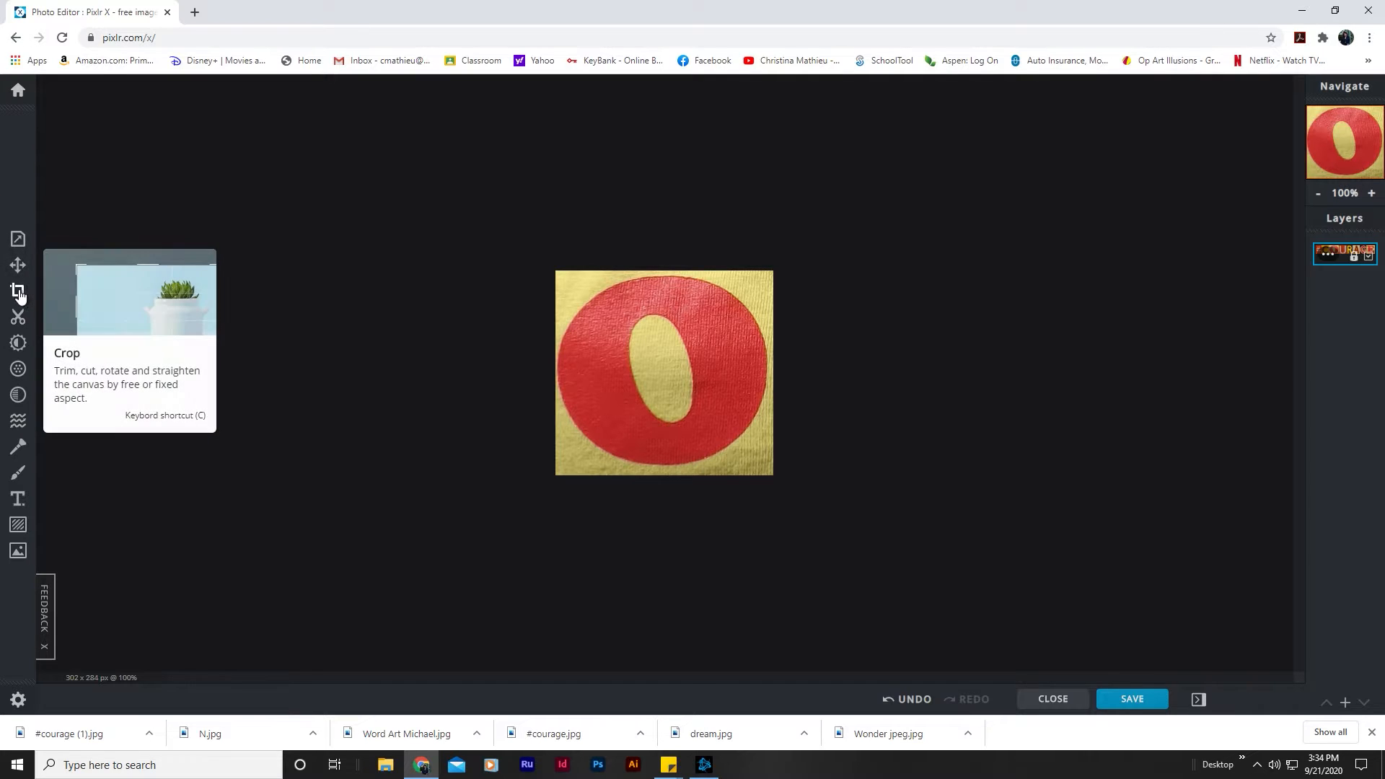
left_click(20, 89)
left_click(180, 372)
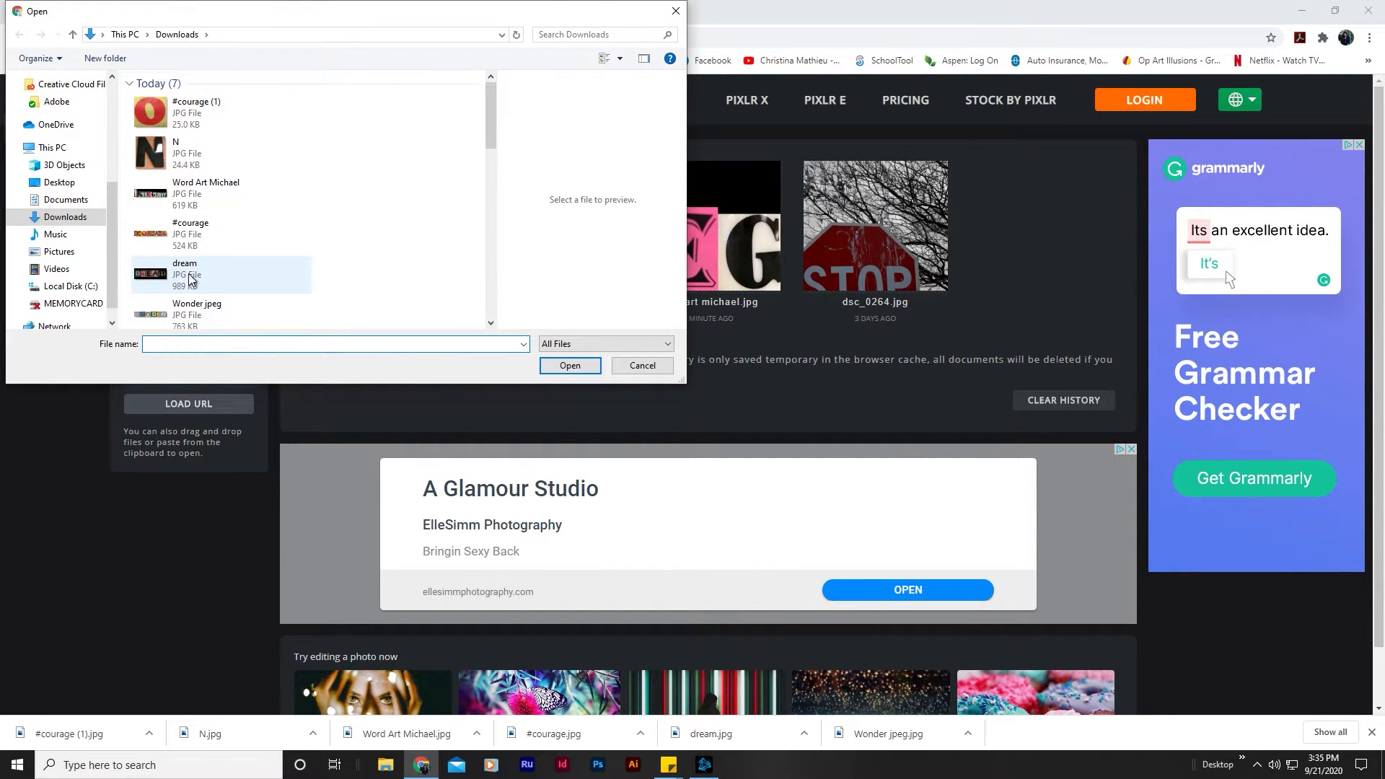
double_click(191, 278)
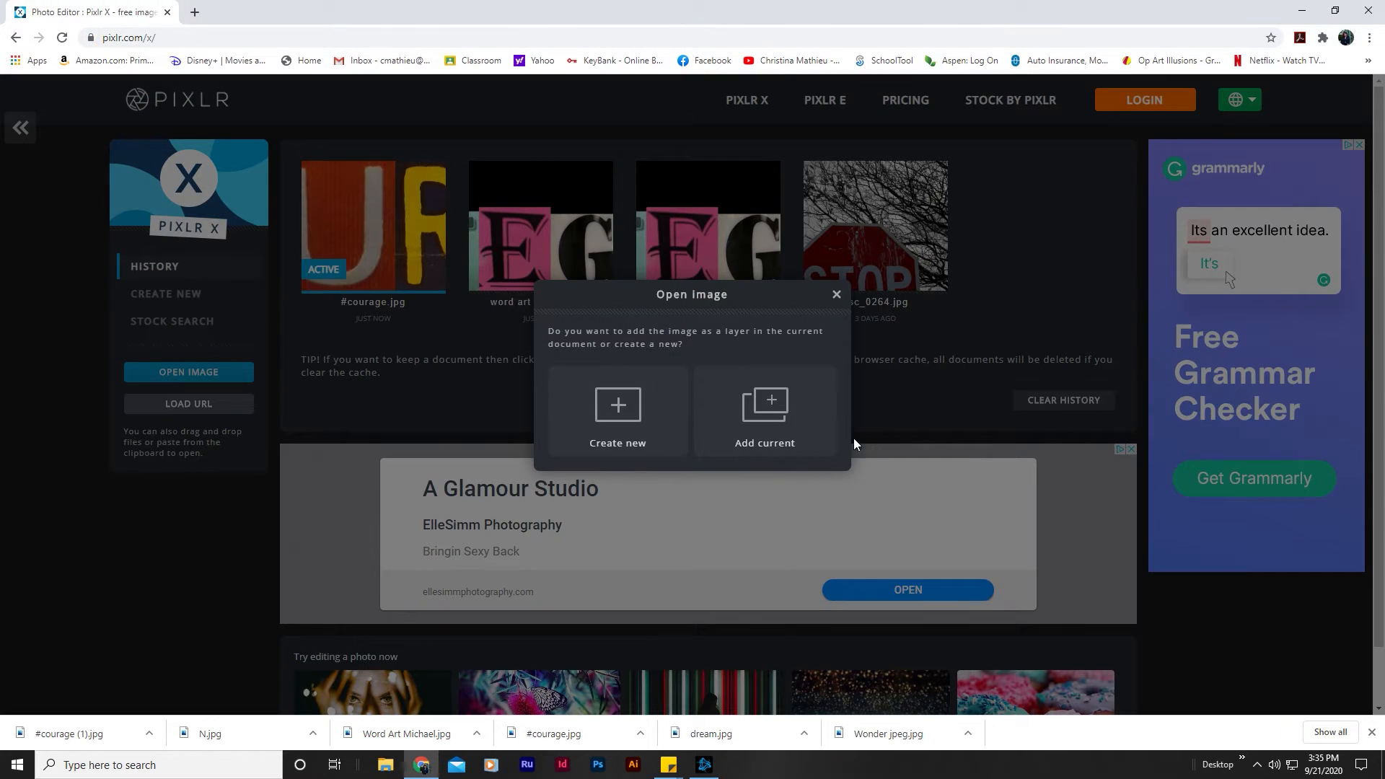
left_click(617, 425)
left_click(783, 534)
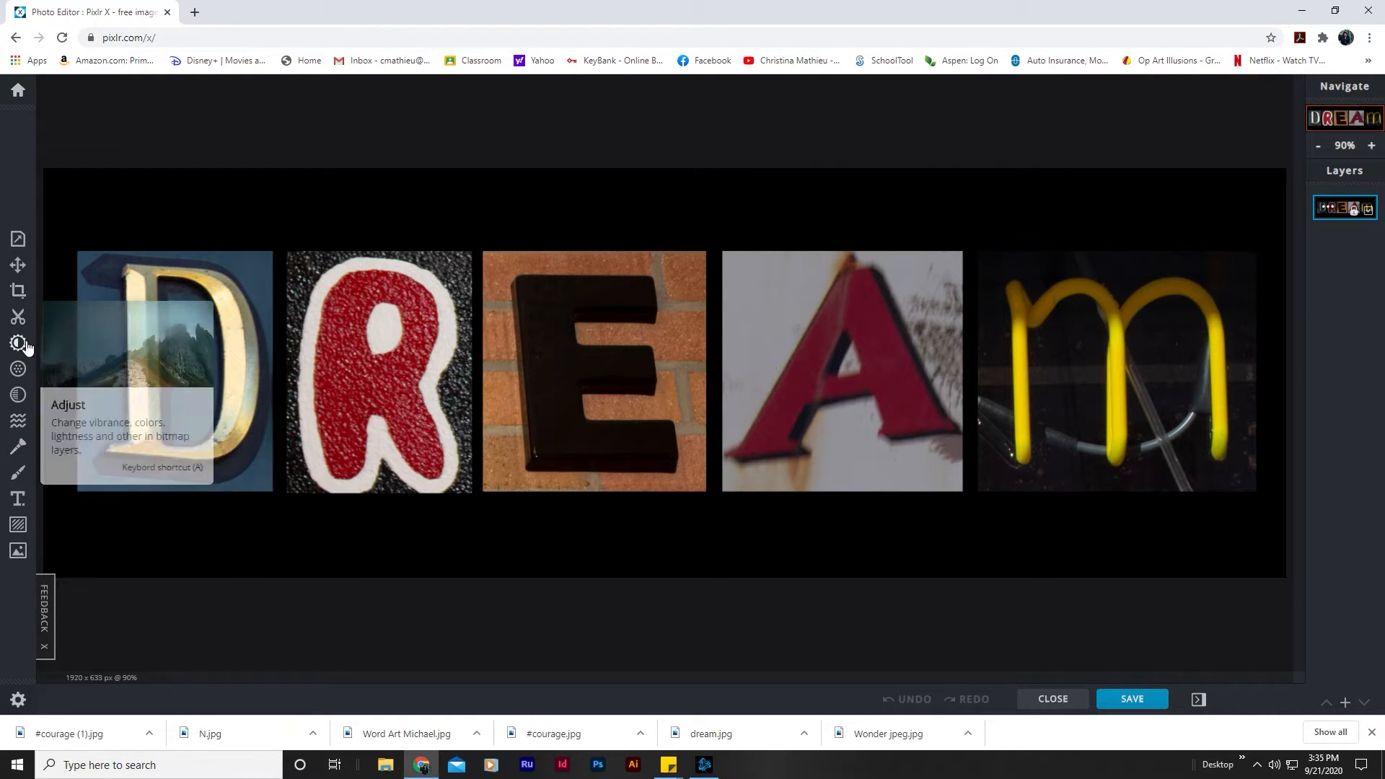
Step: Crop the DREAM image to the red letter R with the white outline, about 281 x 370 px
left_click(18, 291)
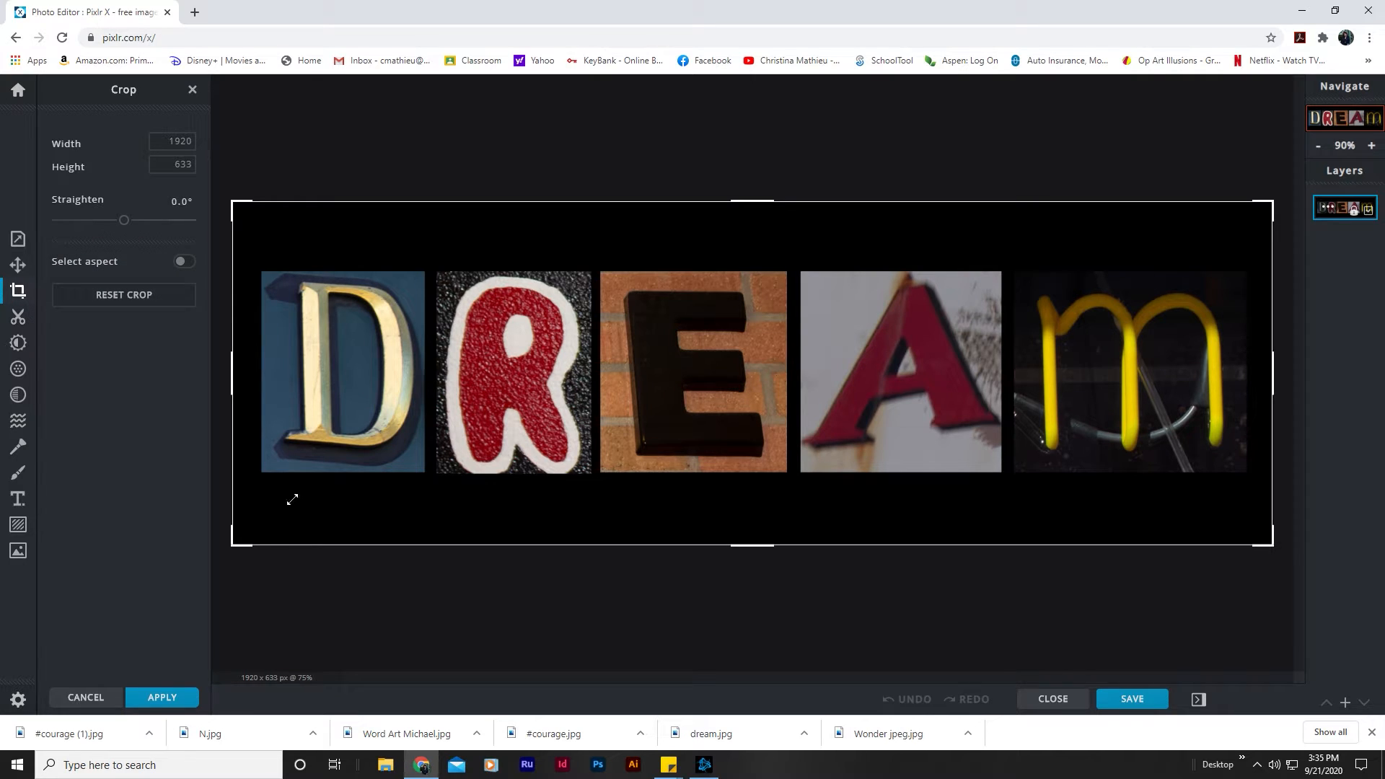
left_click_drag(232, 546, 437, 474)
left_click_drag(1272, 202, 590, 273)
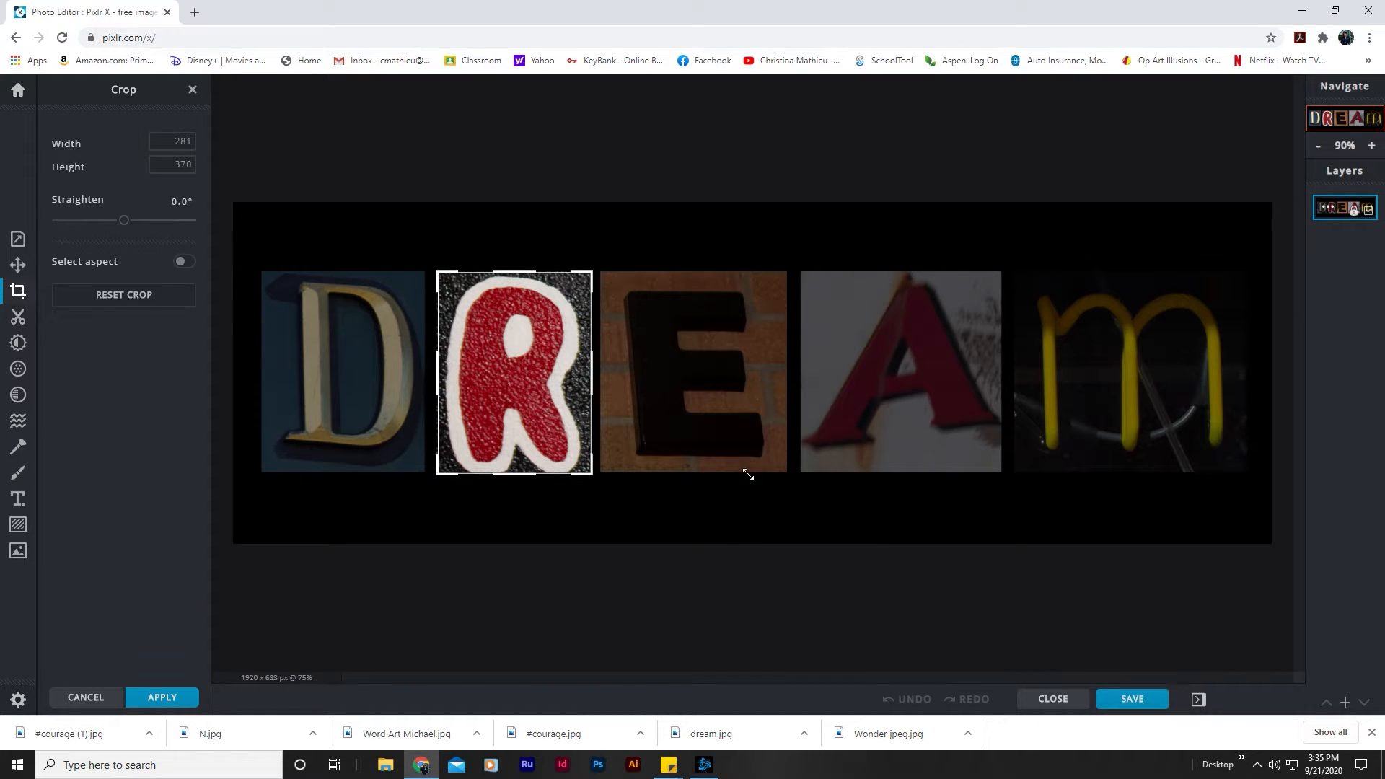
key("Return")
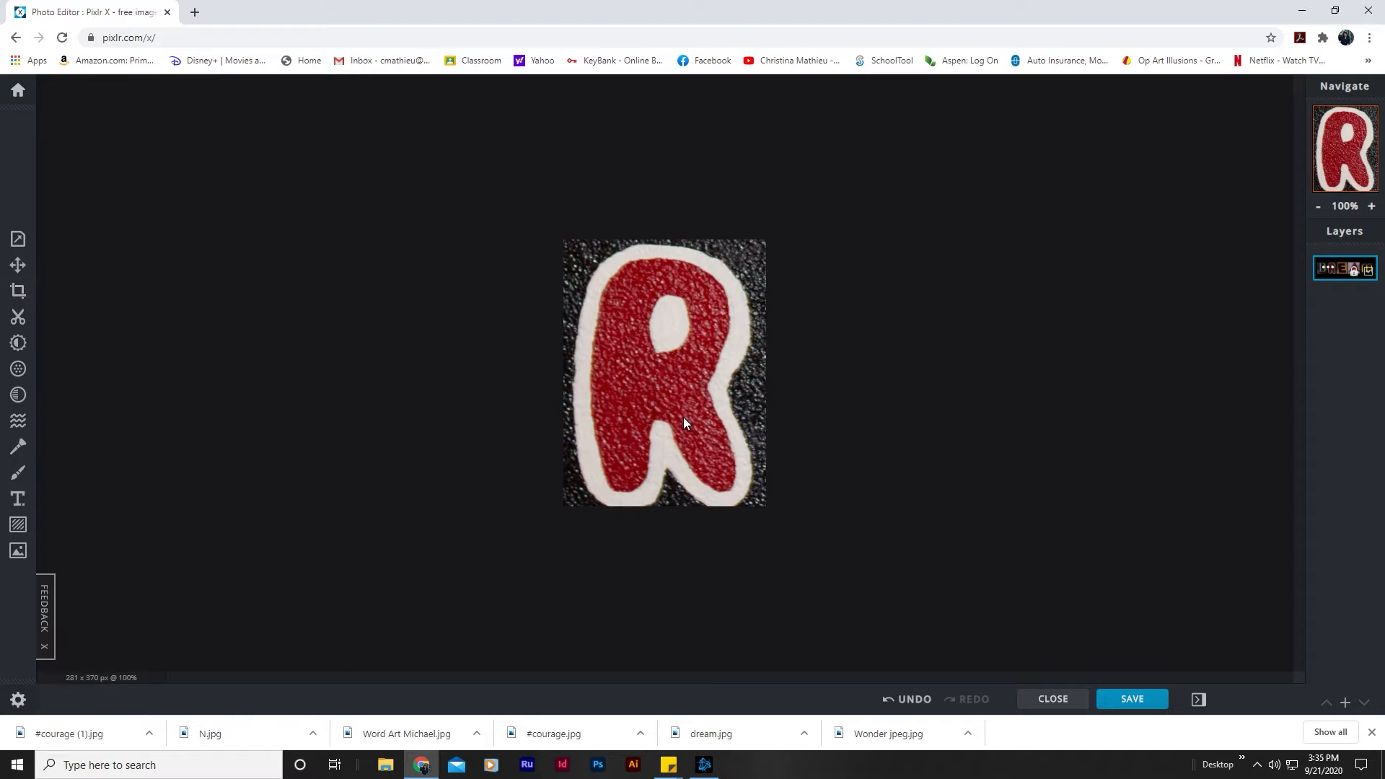
Step: Save the cropped letter as a high-quality JPG named R and close the save dialog
left_click(1135, 699)
key("Tab")
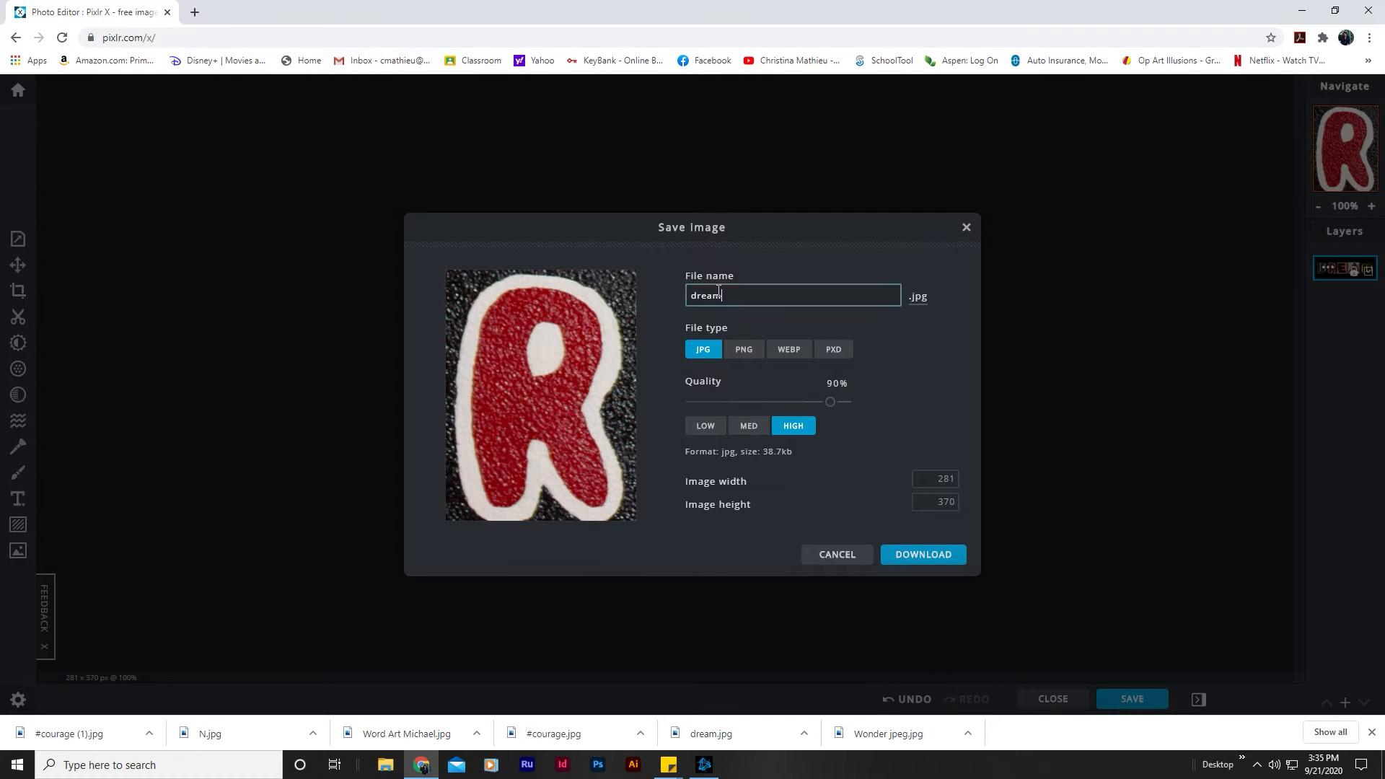
type("R")
left_click(927, 556)
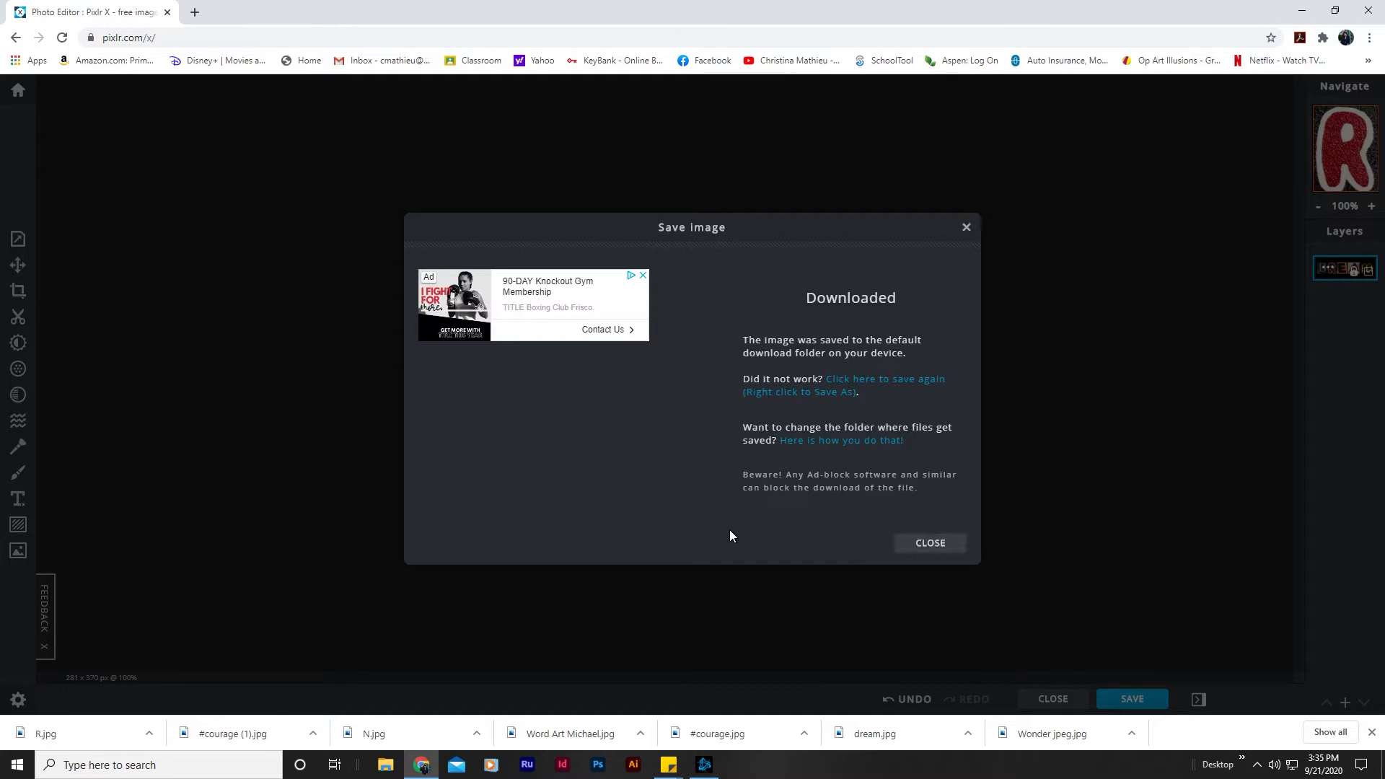
left_click(932, 542)
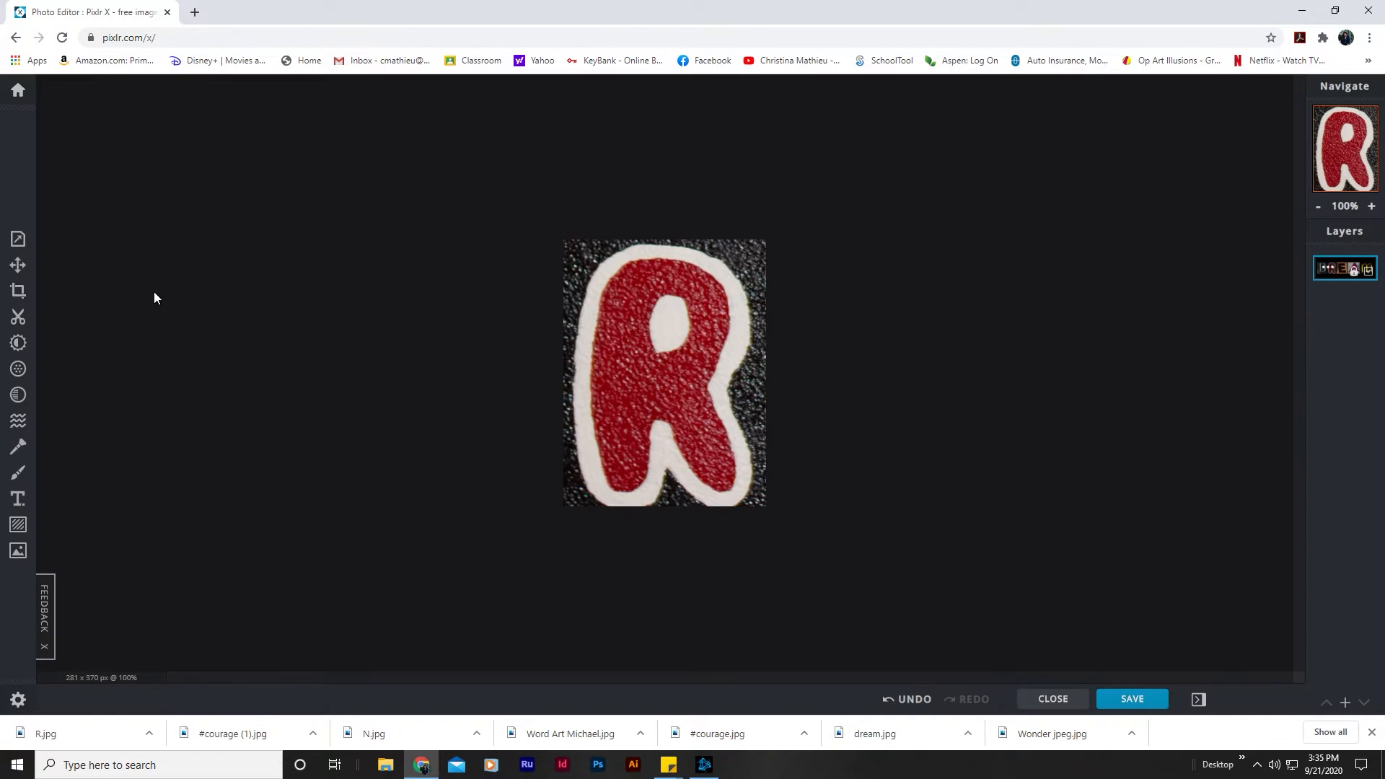
Step: Create a new blank document named Word Art, 2600 px wide and 800 px high, with no background
left_click(18, 90)
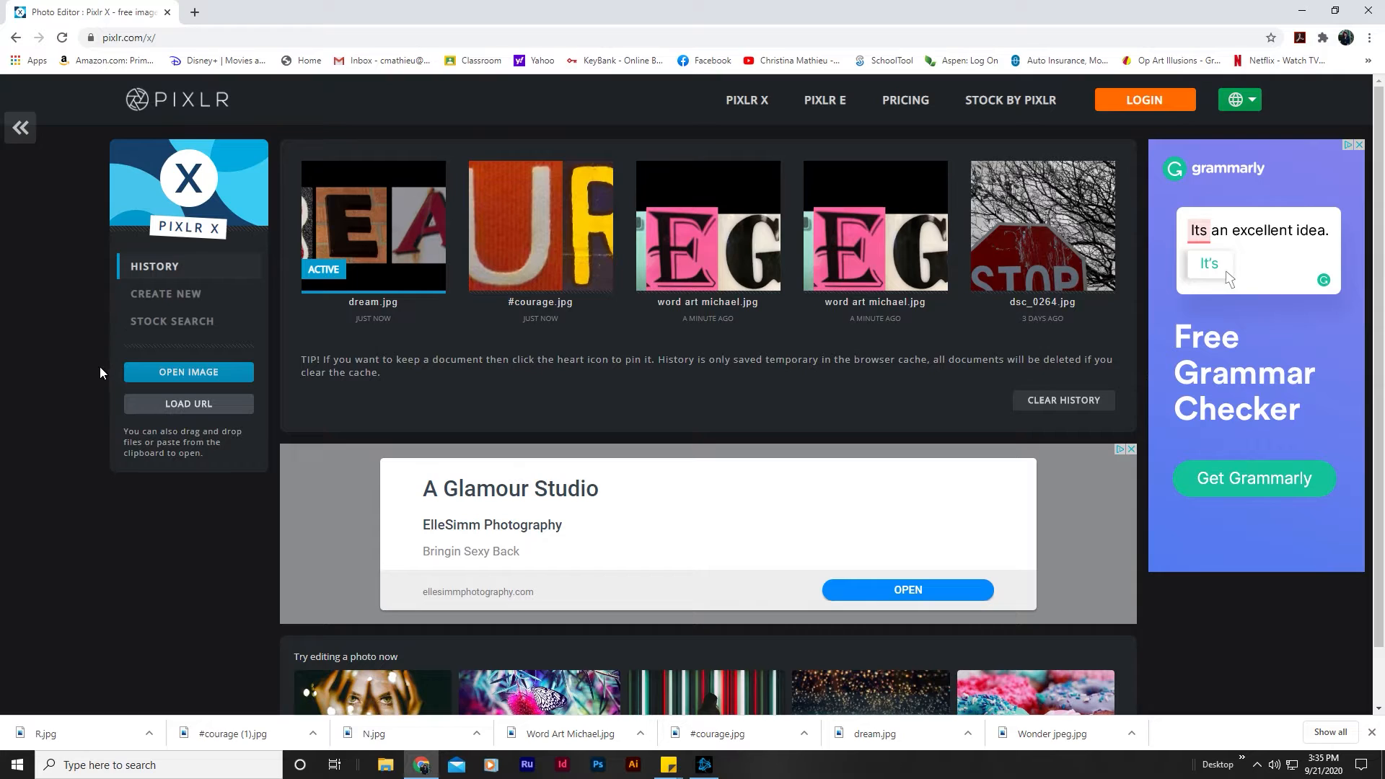
left_click(149, 302)
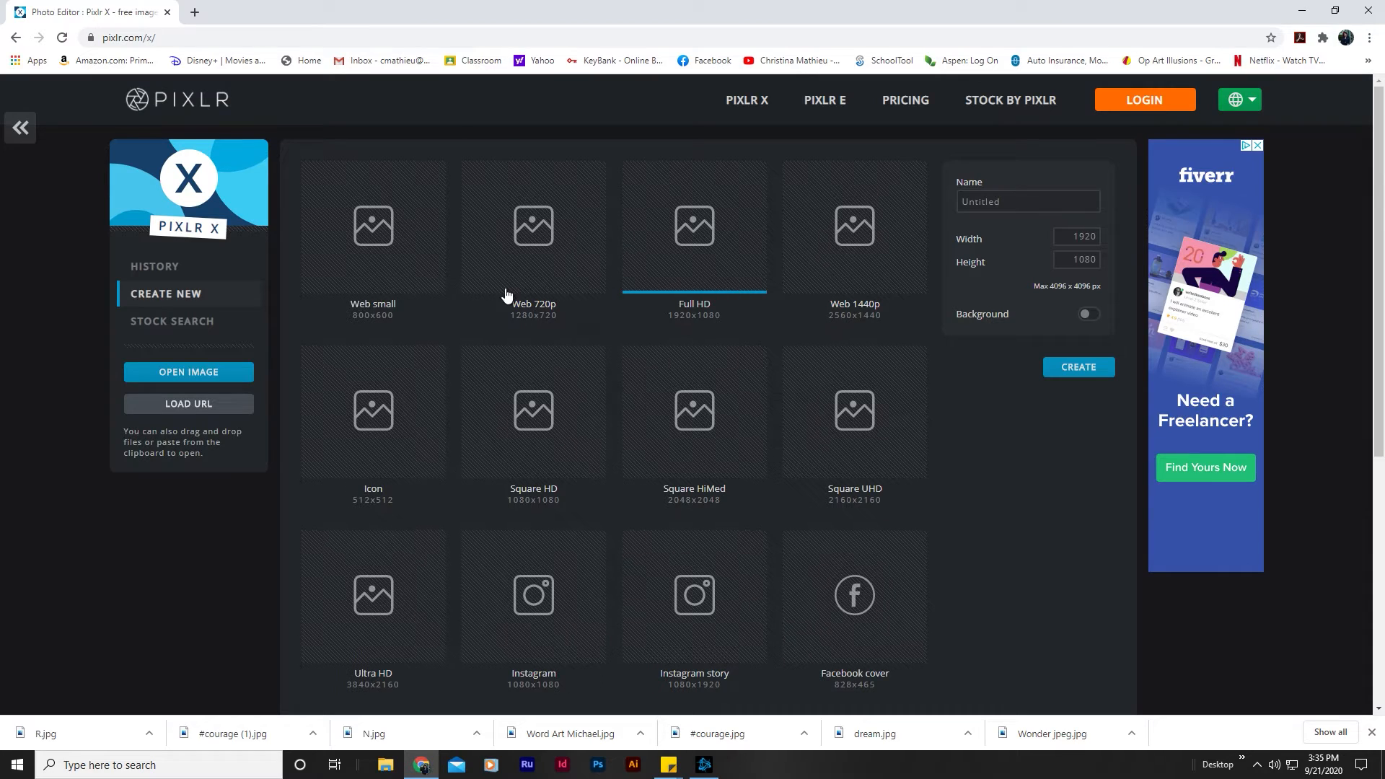
left_click_drag(1004, 202, 865, 215)
type("Word Art")
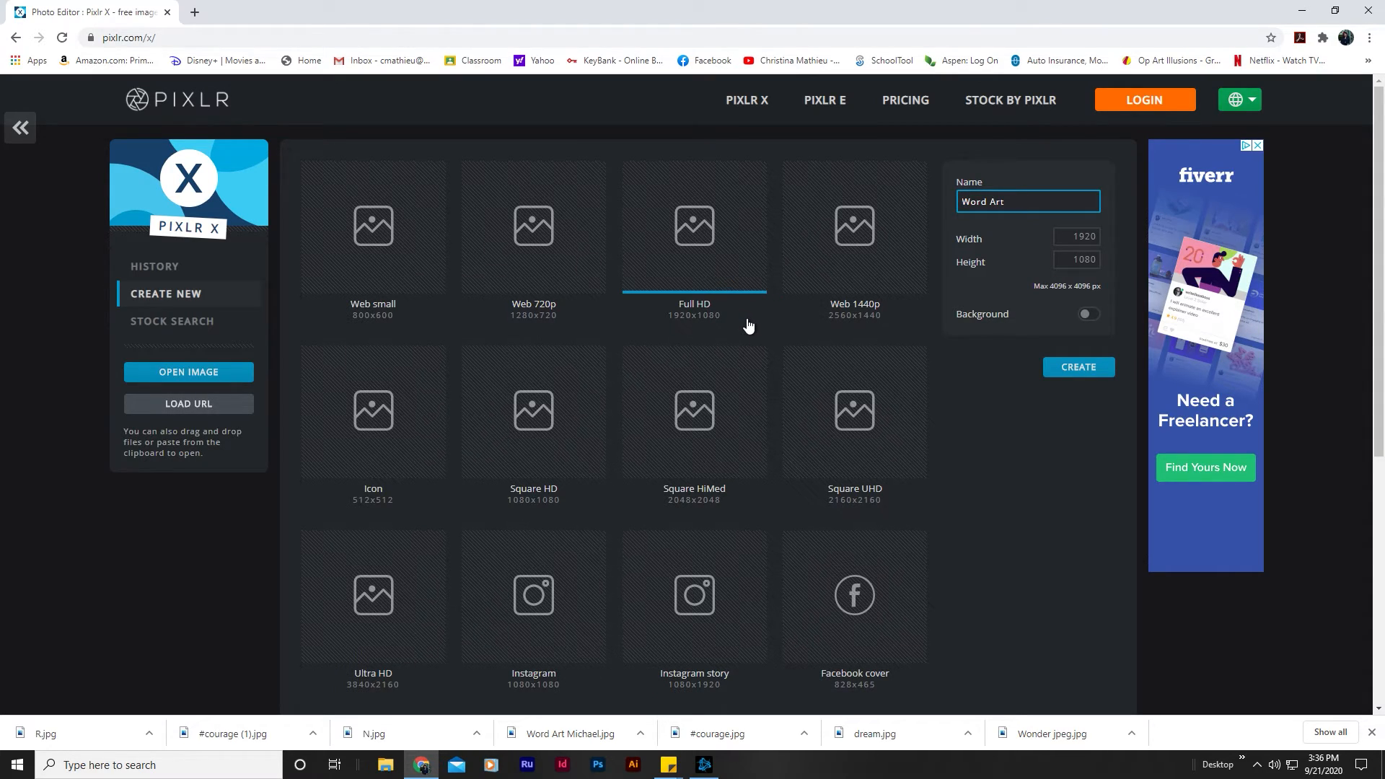
left_click(1065, 235)
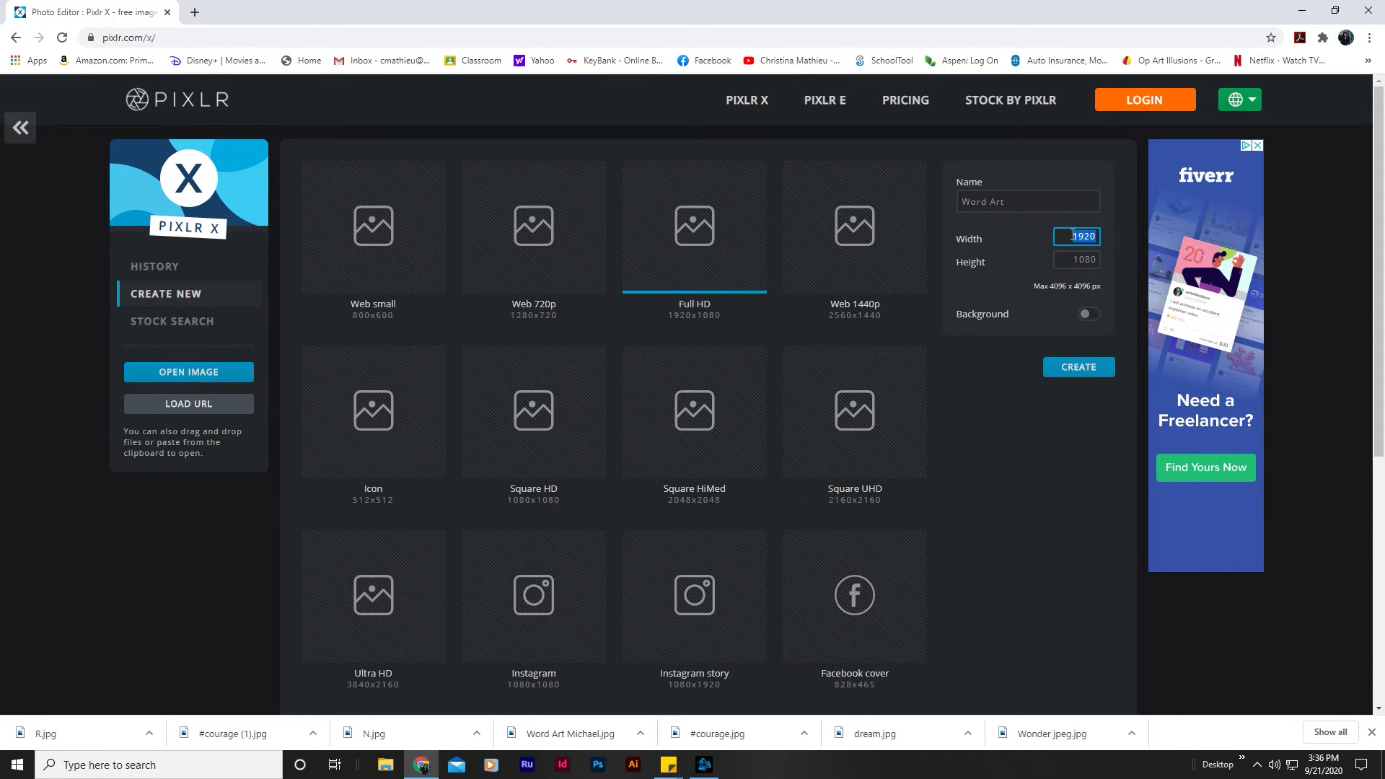
type("2")
double_click(1102, 260)
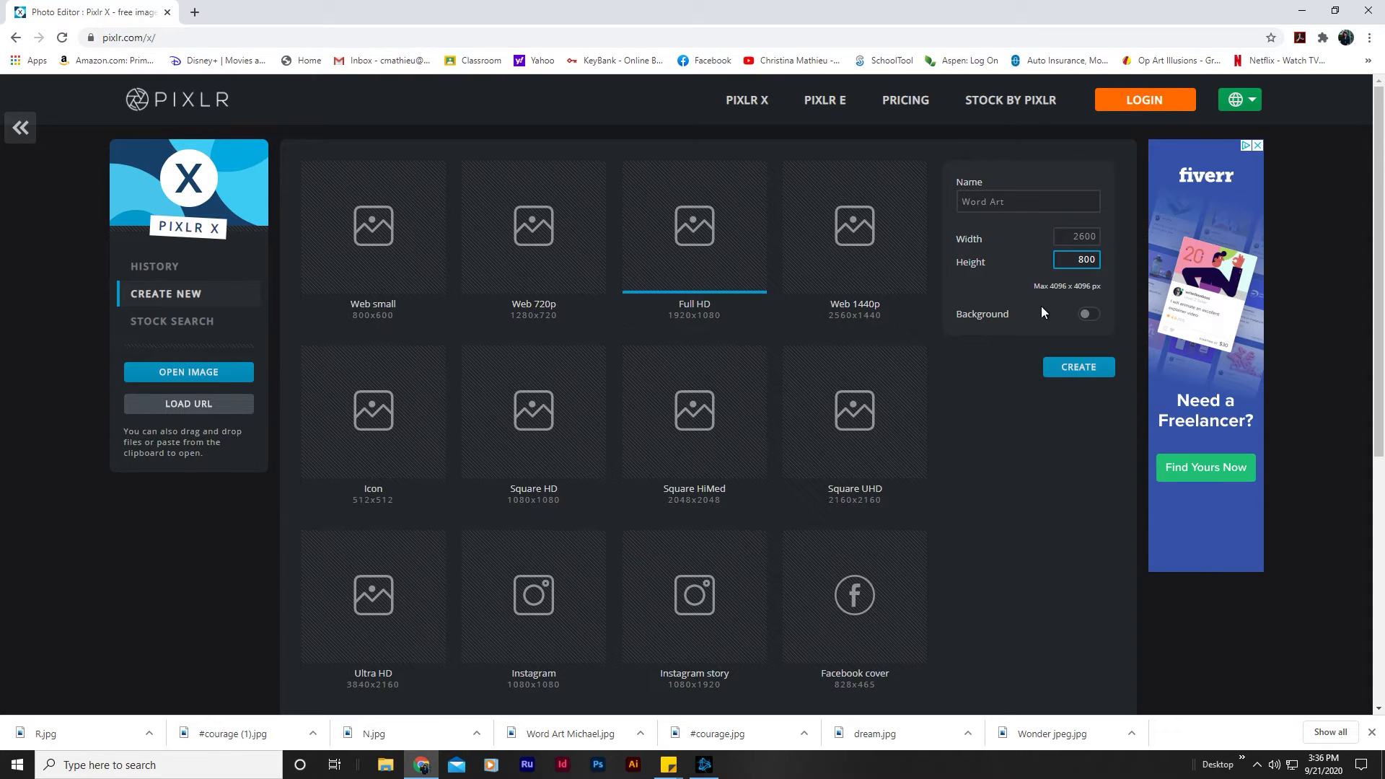
left_click(1075, 368)
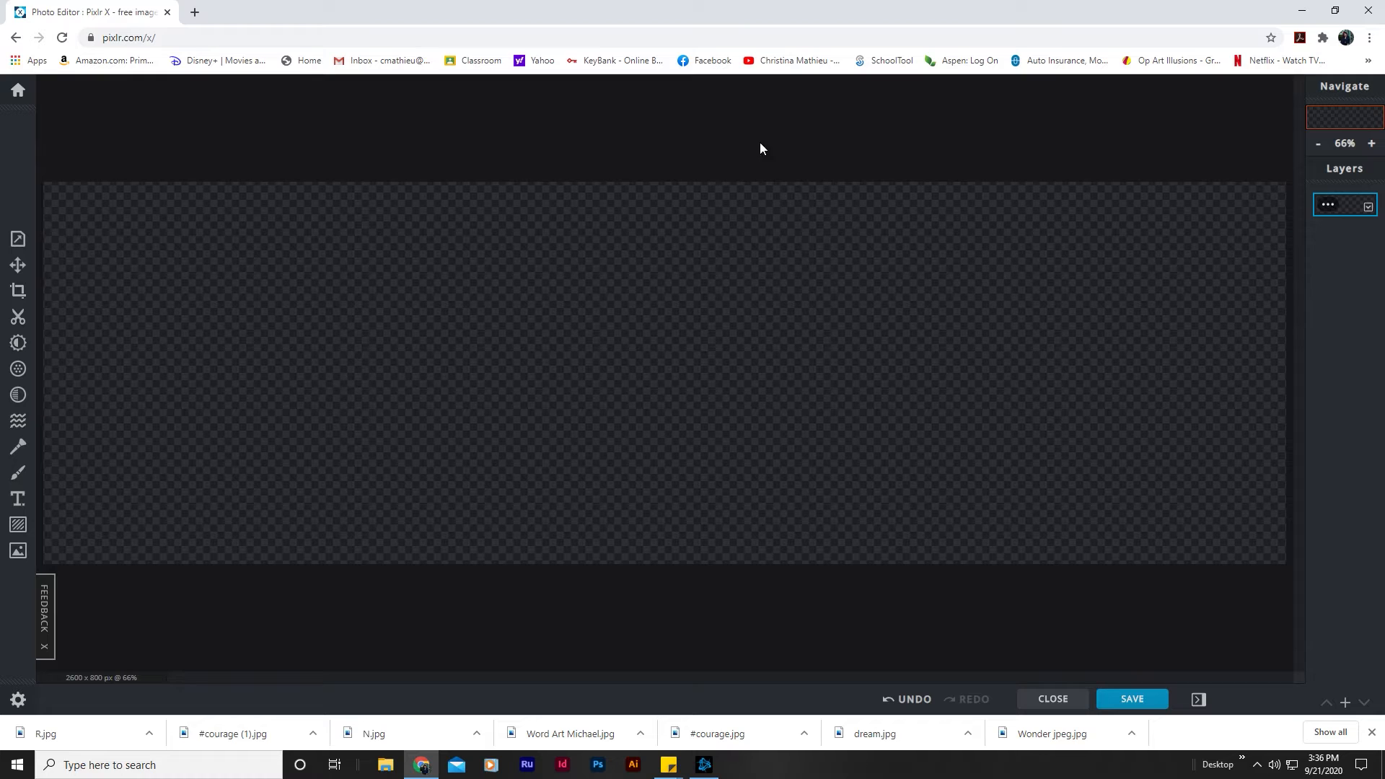
Step: Cover the whole canvas with a filled rectangle shape in near-black #0F0F0F and close the drawing tool
left_click(1318, 143)
left_click(1318, 143)
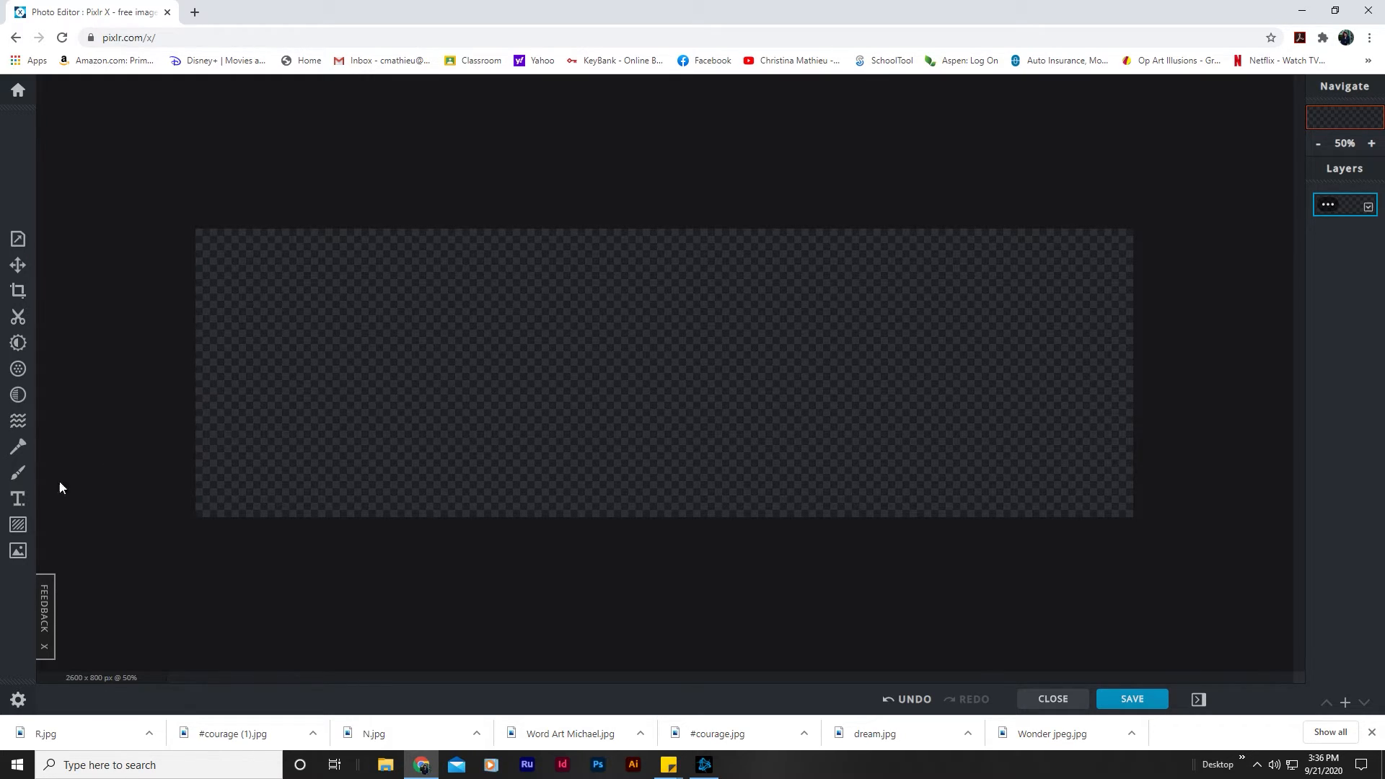
left_click(21, 477)
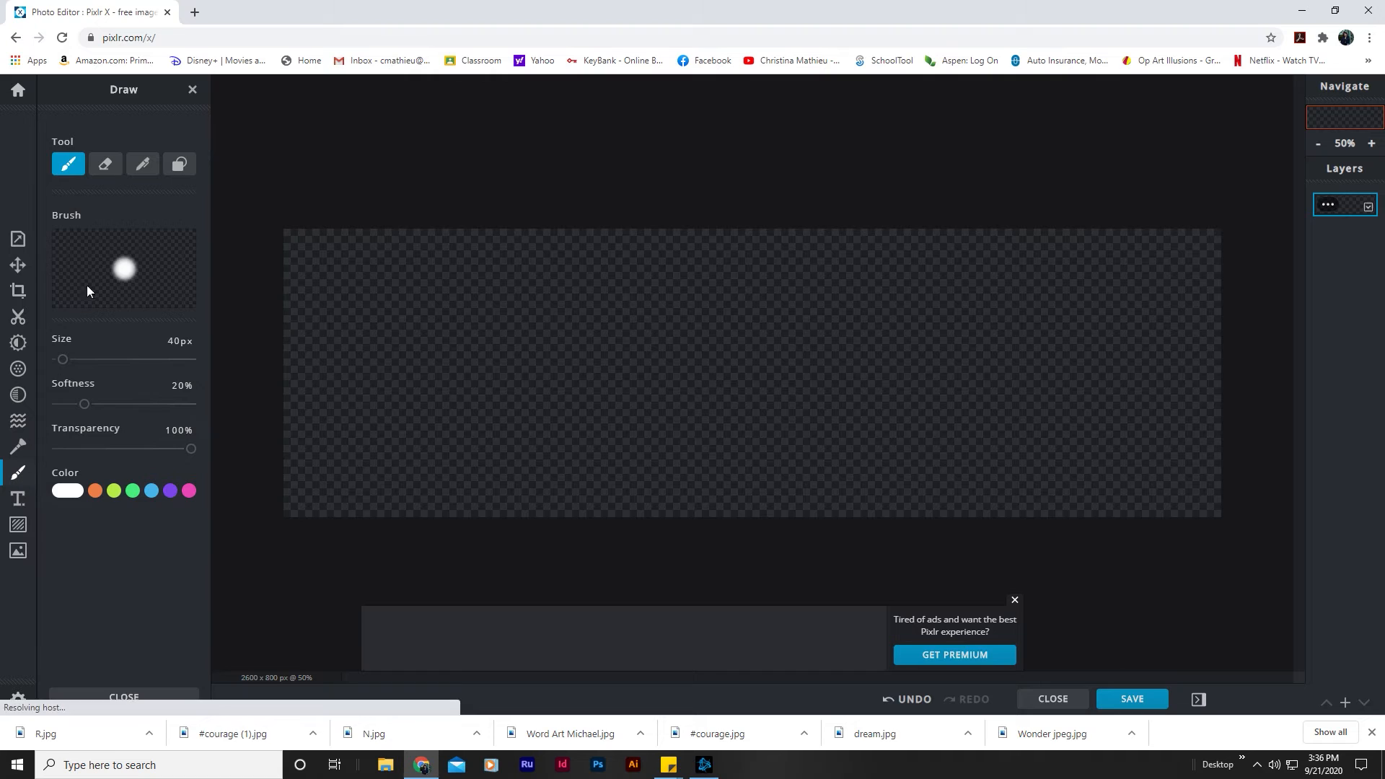
left_click(181, 168)
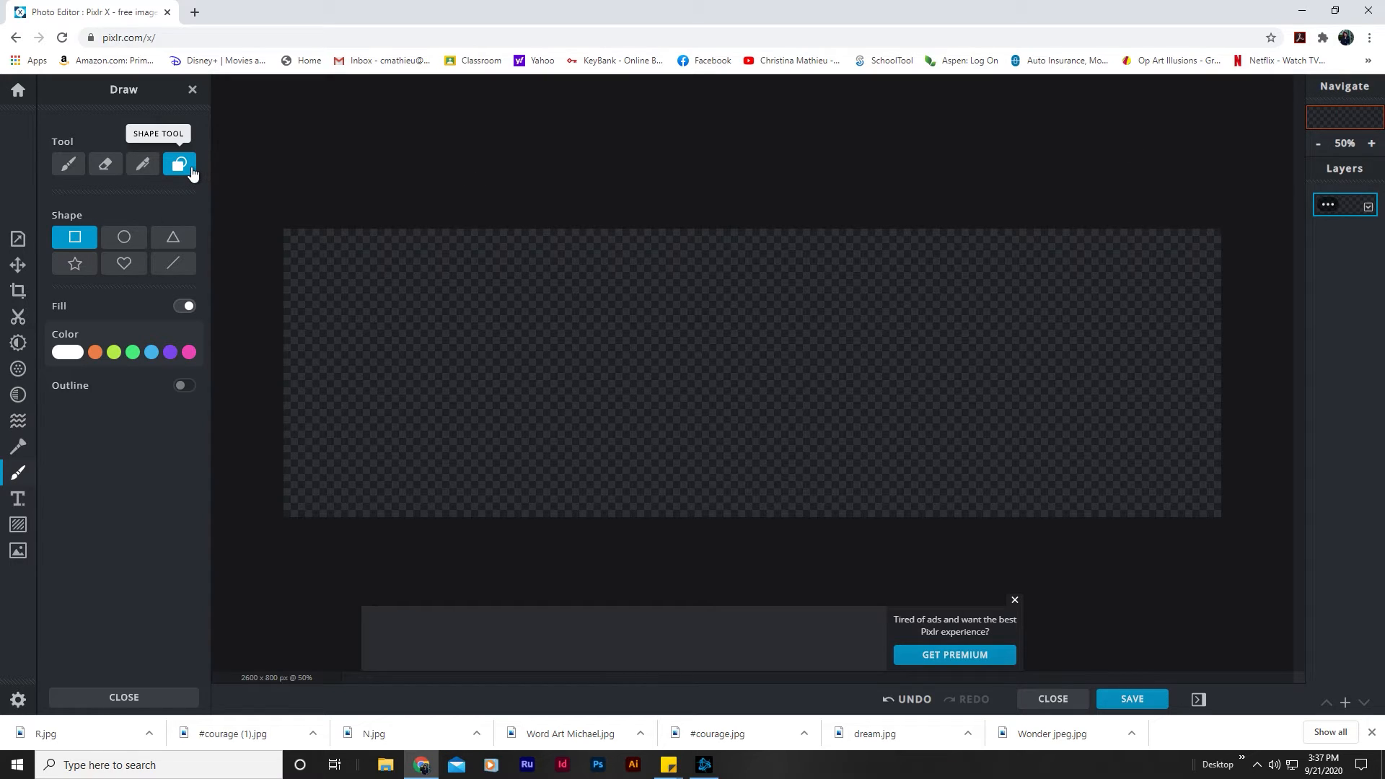
left_click(70, 353)
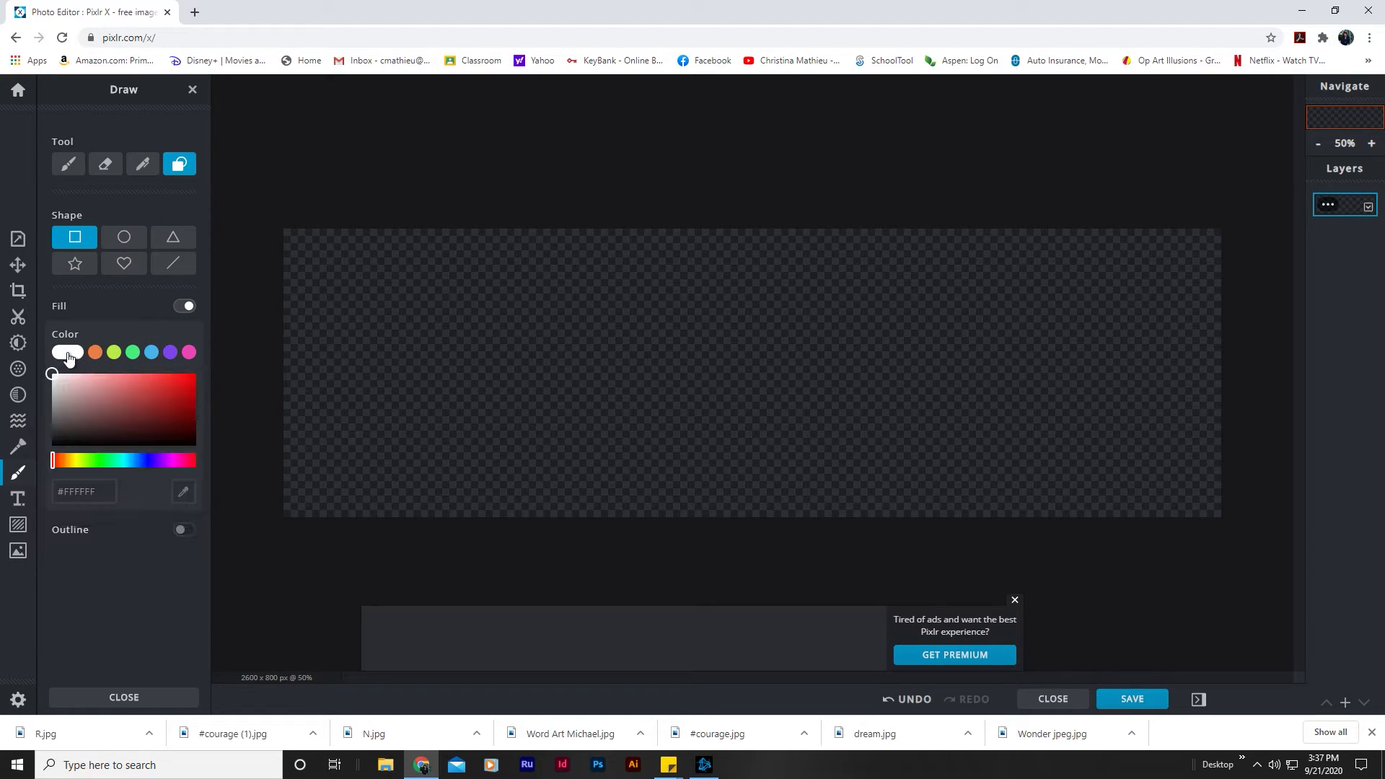
left_click(56, 442)
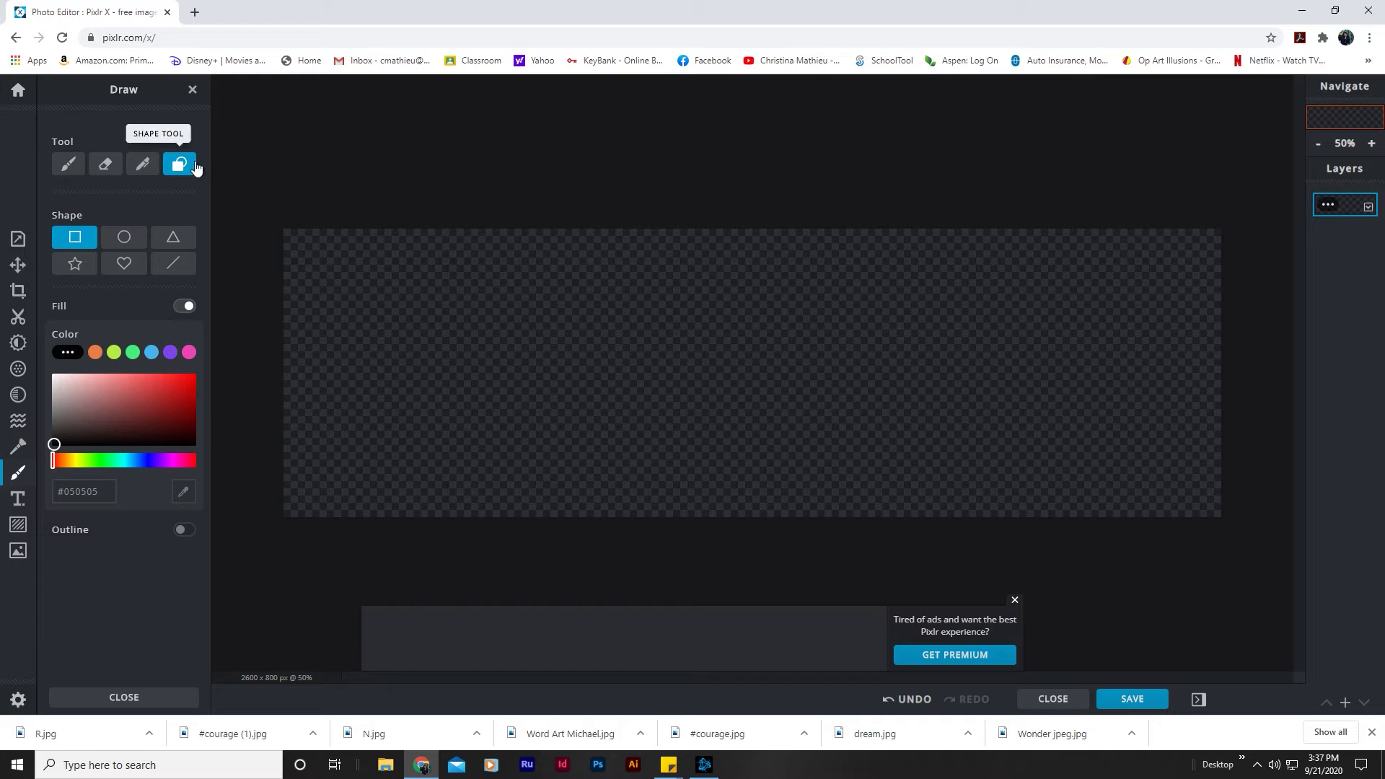
left_click(55, 441)
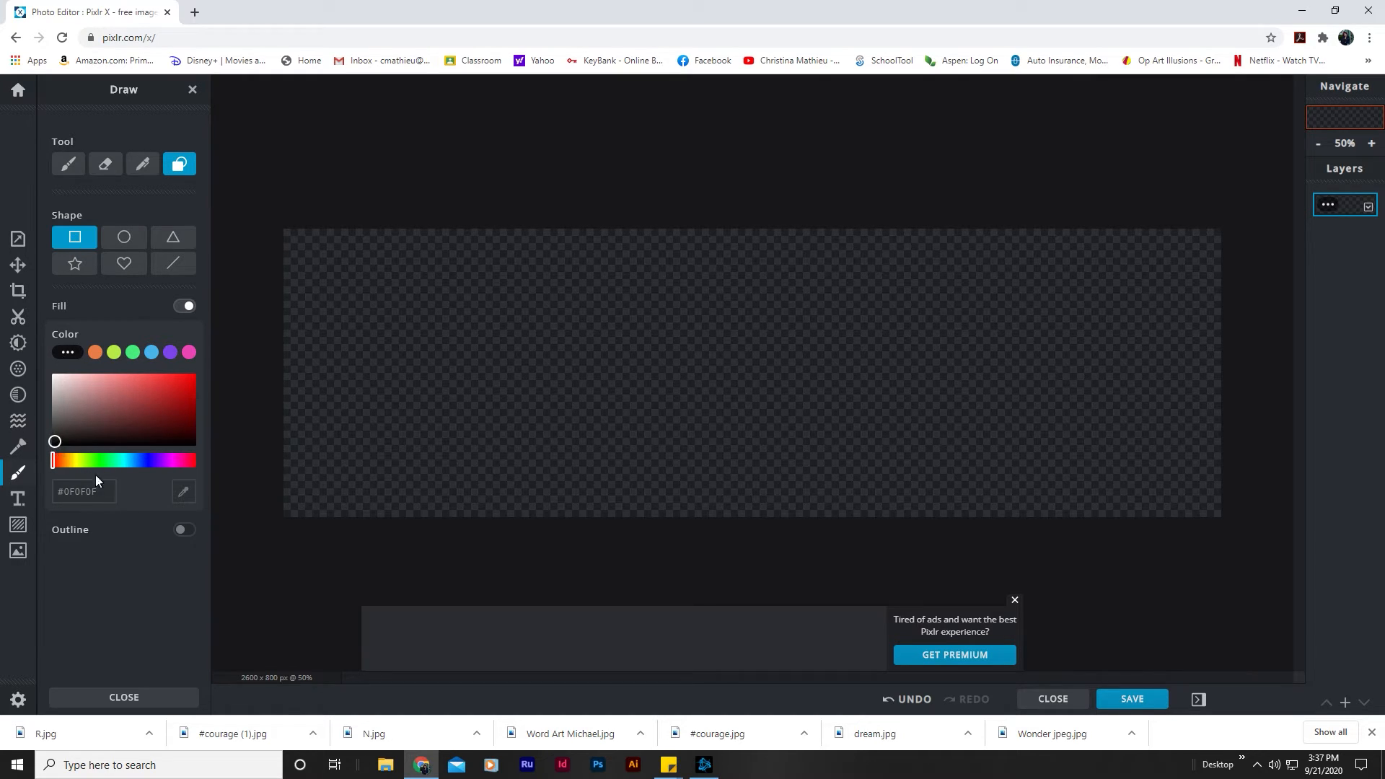
left_click_drag(279, 223, 1255, 525)
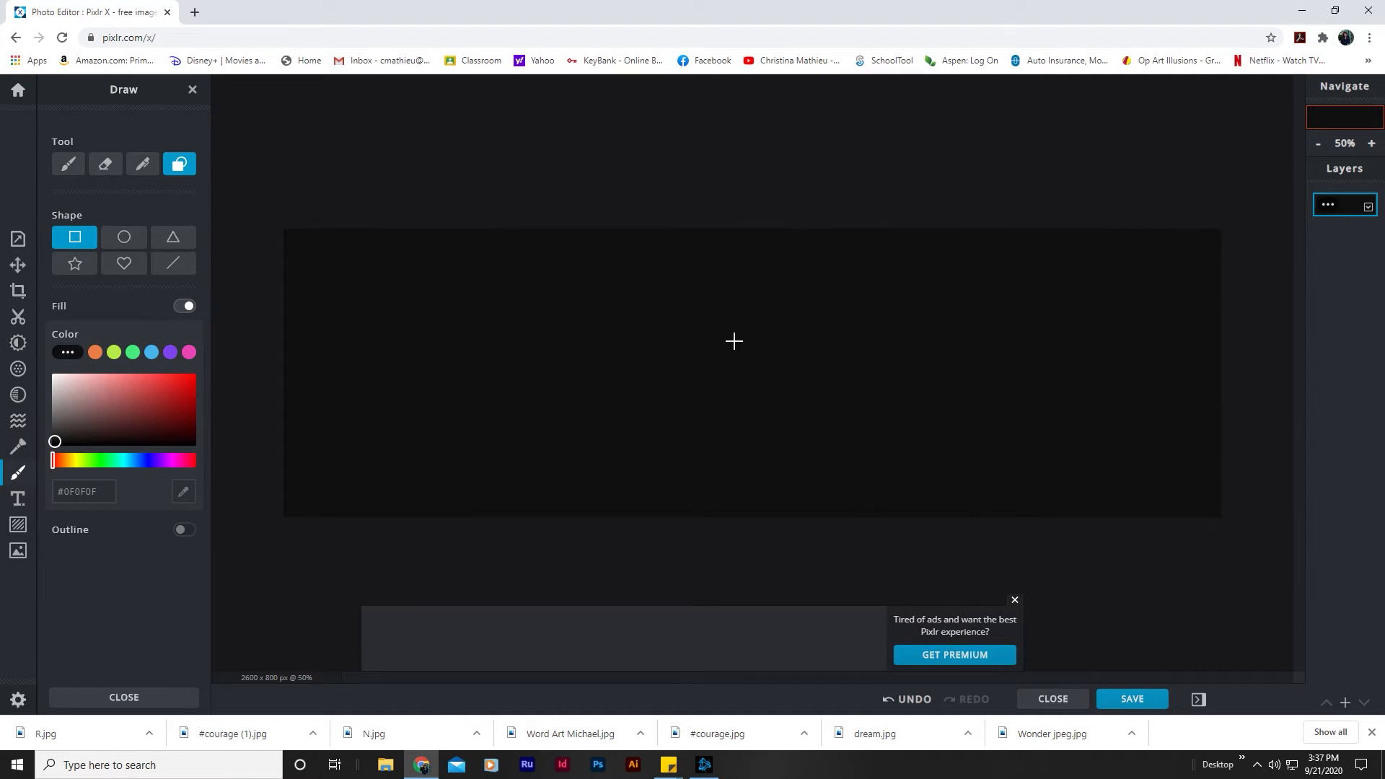
left_click(1014, 600)
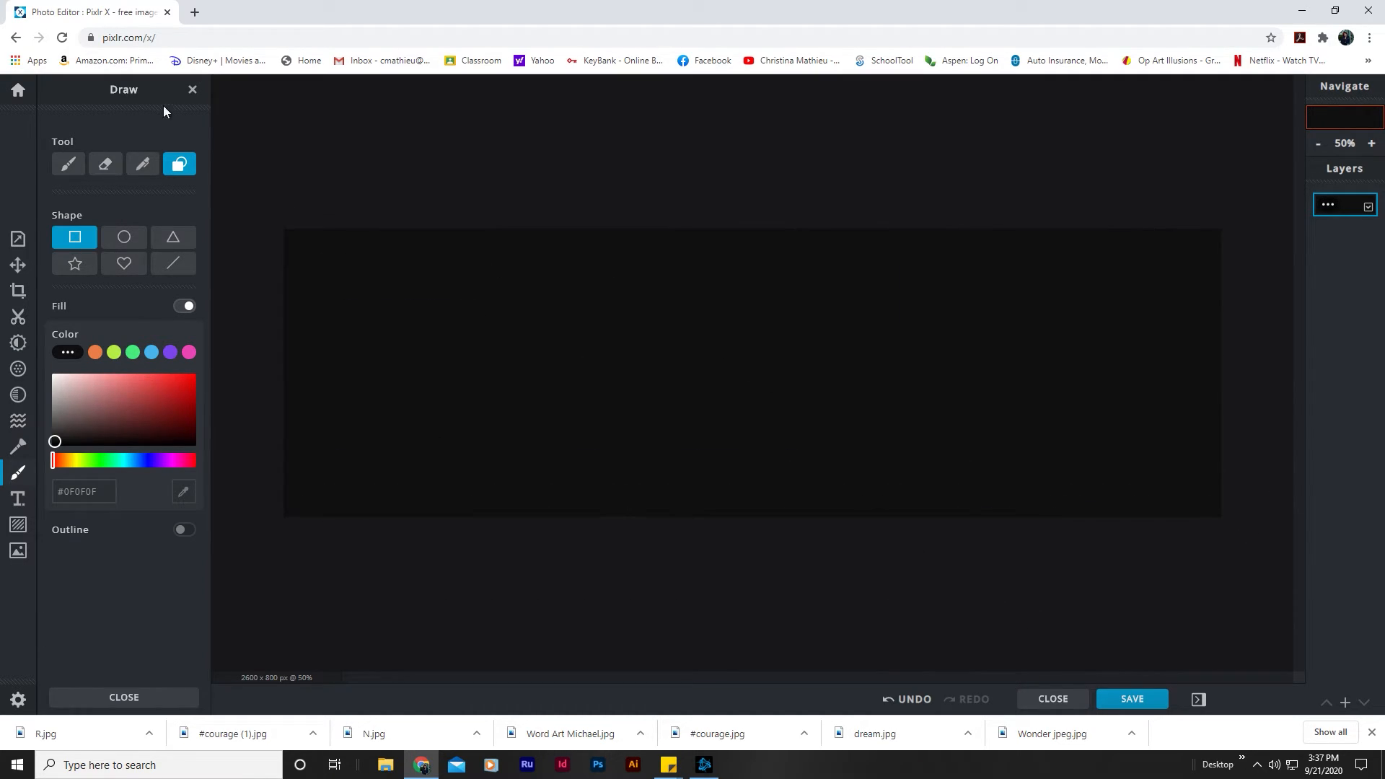
left_click(193, 90)
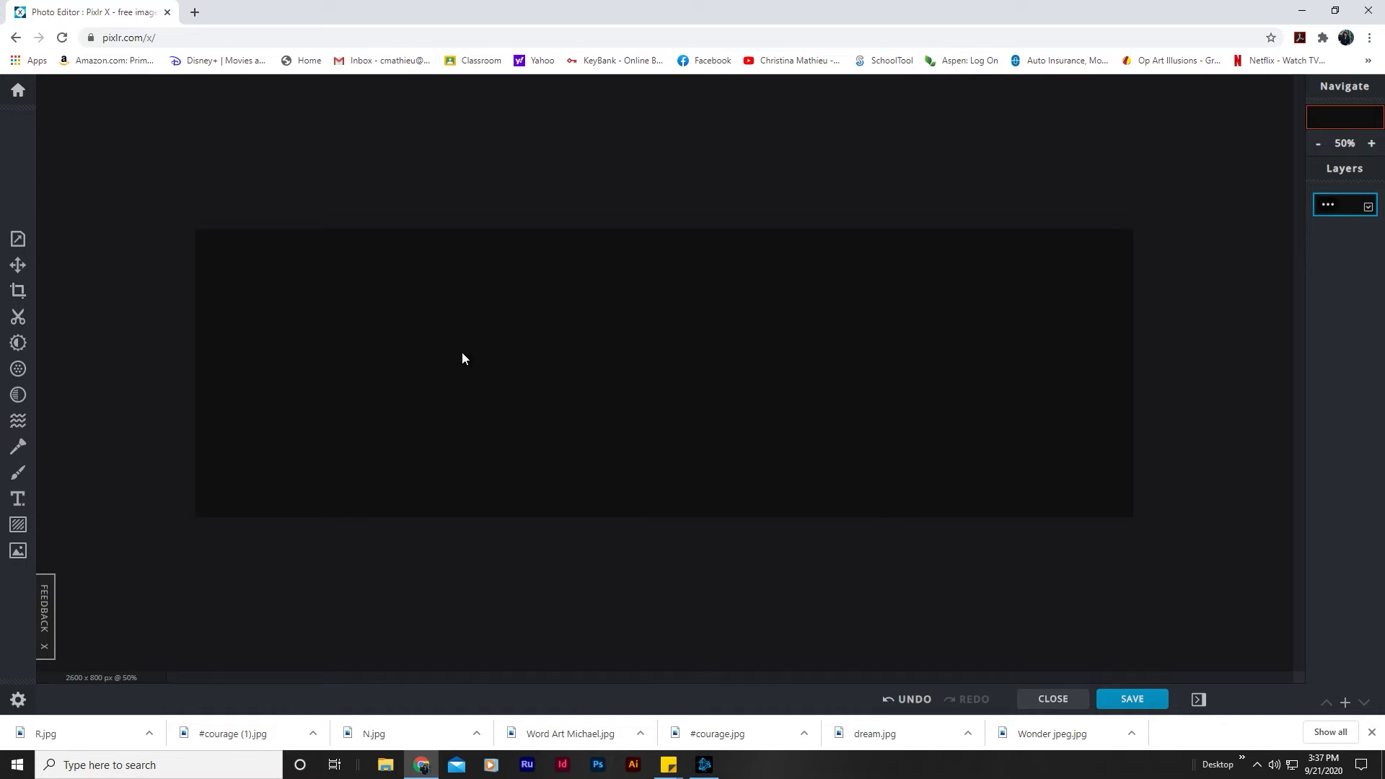
Step: Add the R image as a layer in the current document, place it in the canvas's lower-left corner and enlarge it to over half the canvas height
left_click(18, 552)
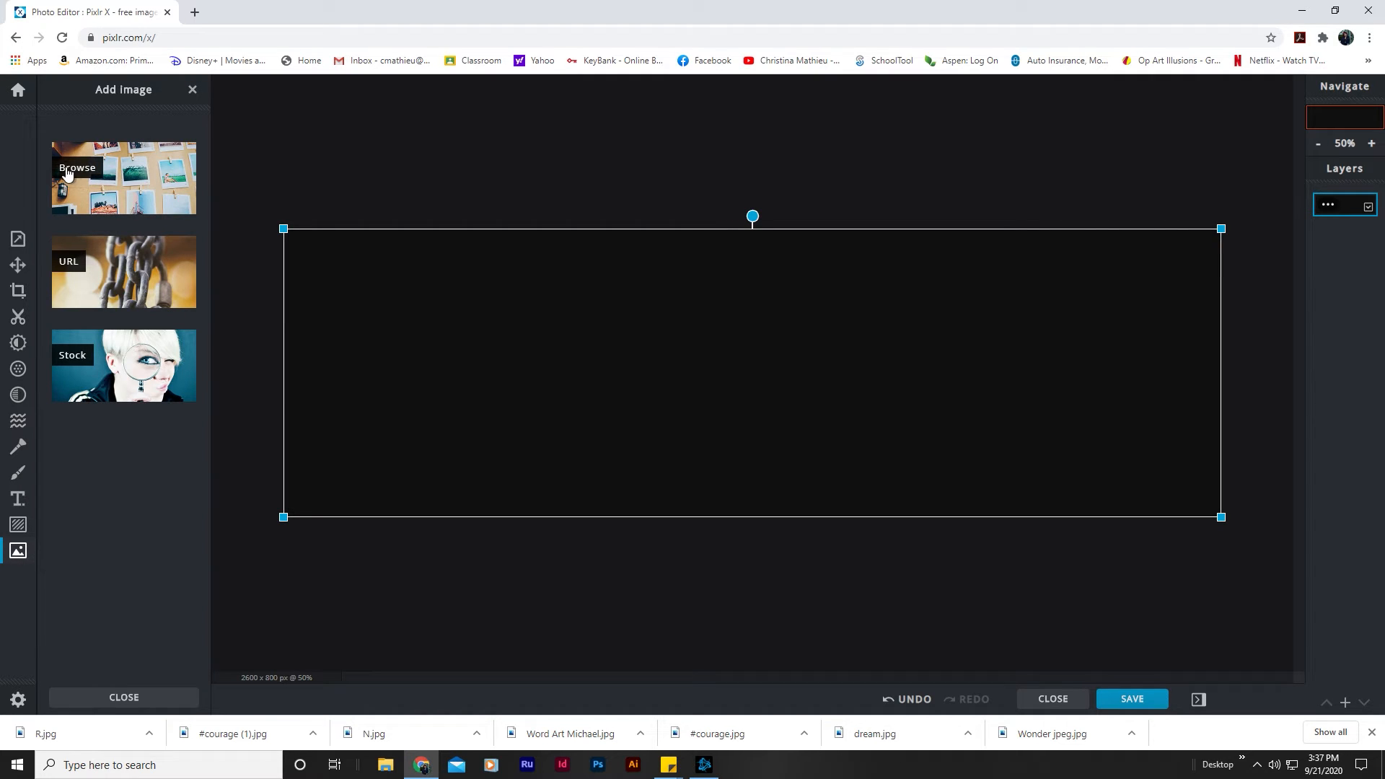
left_click(90, 173)
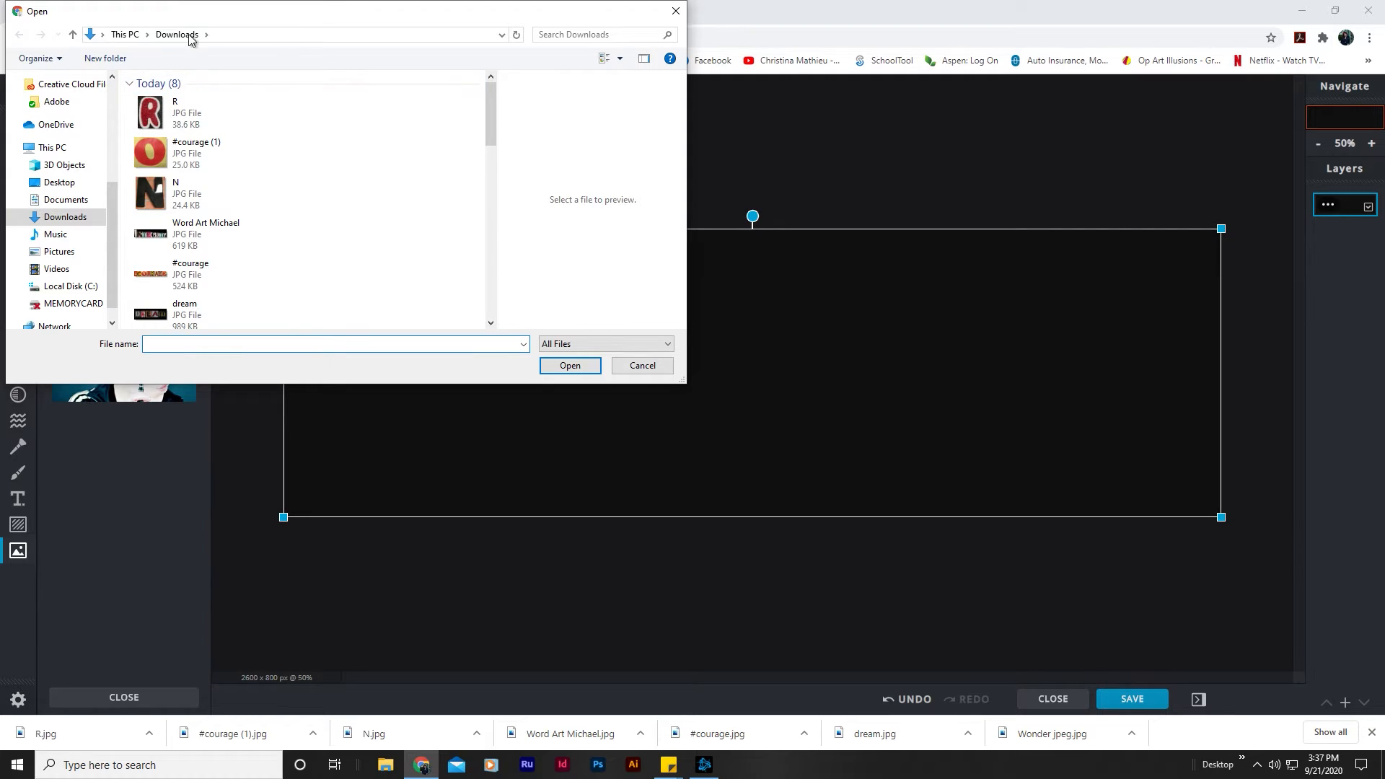
double_click(152, 115)
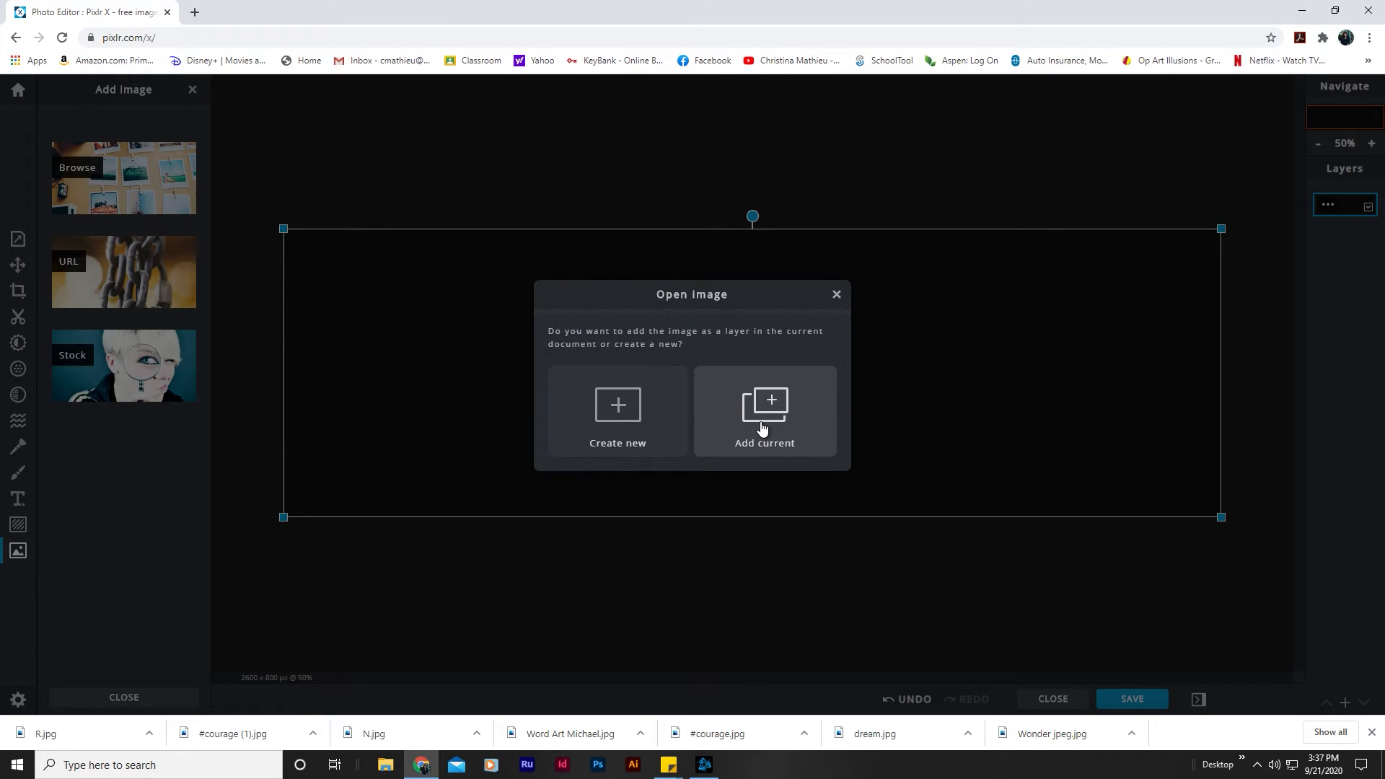
left_click(762, 428)
left_click_drag(733, 363, 312, 442)
left_click_drag(384, 386, 407, 356)
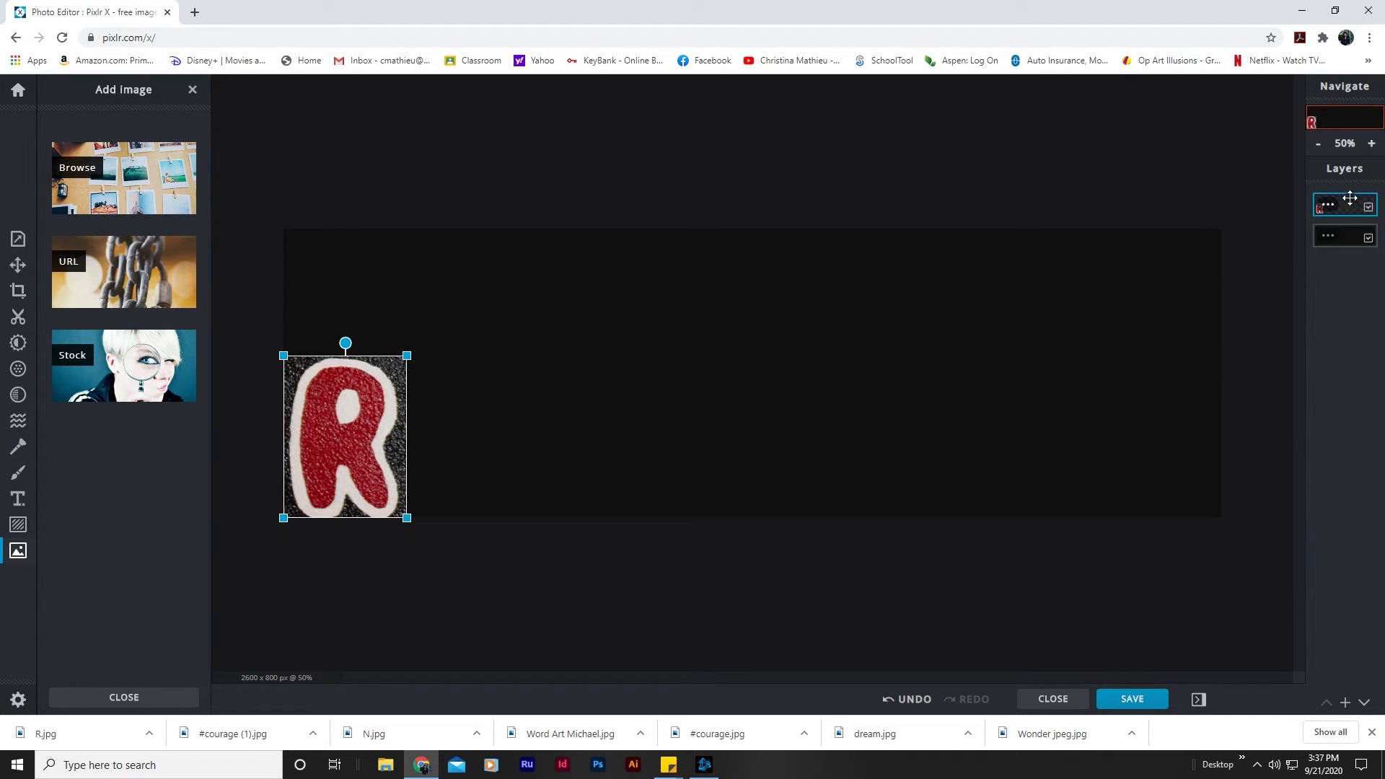
left_click(725, 196)
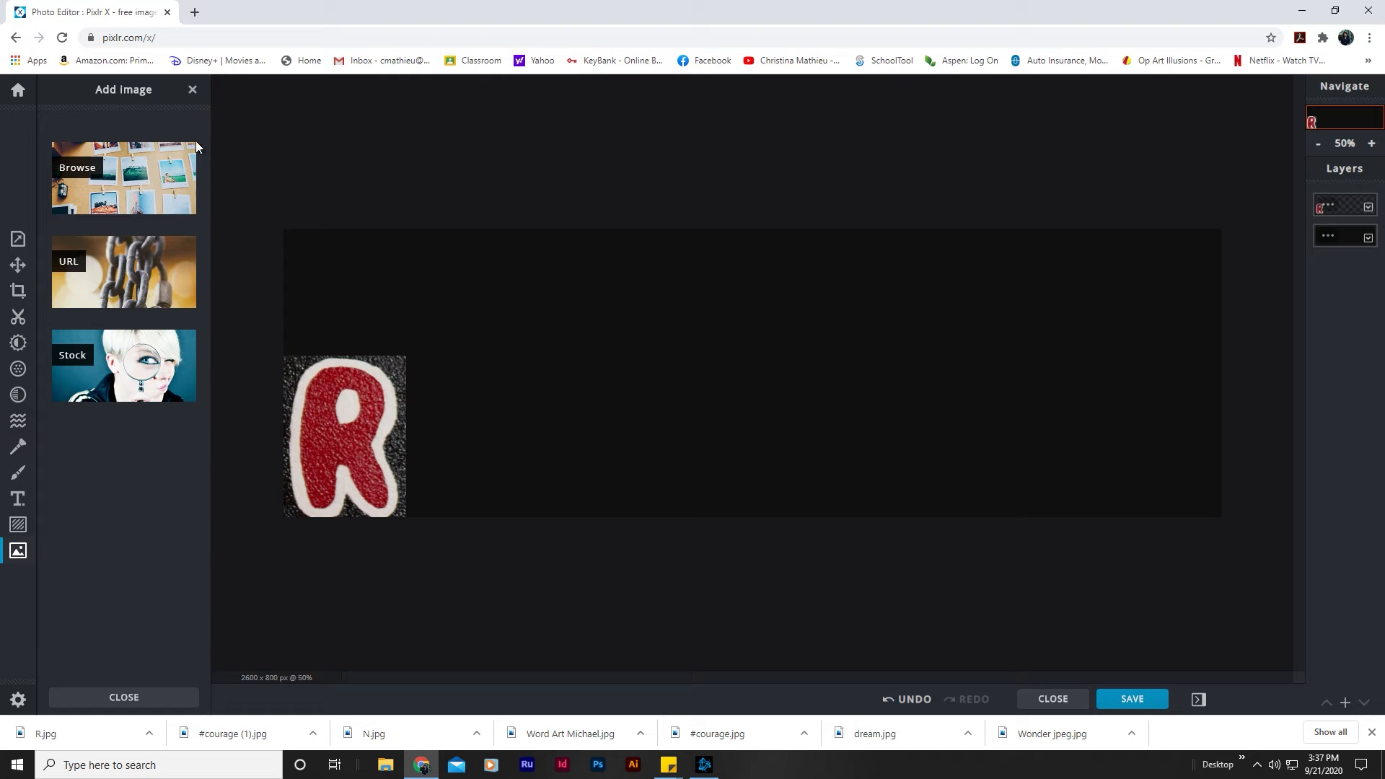
Step: Add the #courage (1) image of the letter O as a layer, directly right of the R and scaled to the same height
left_click(98, 171)
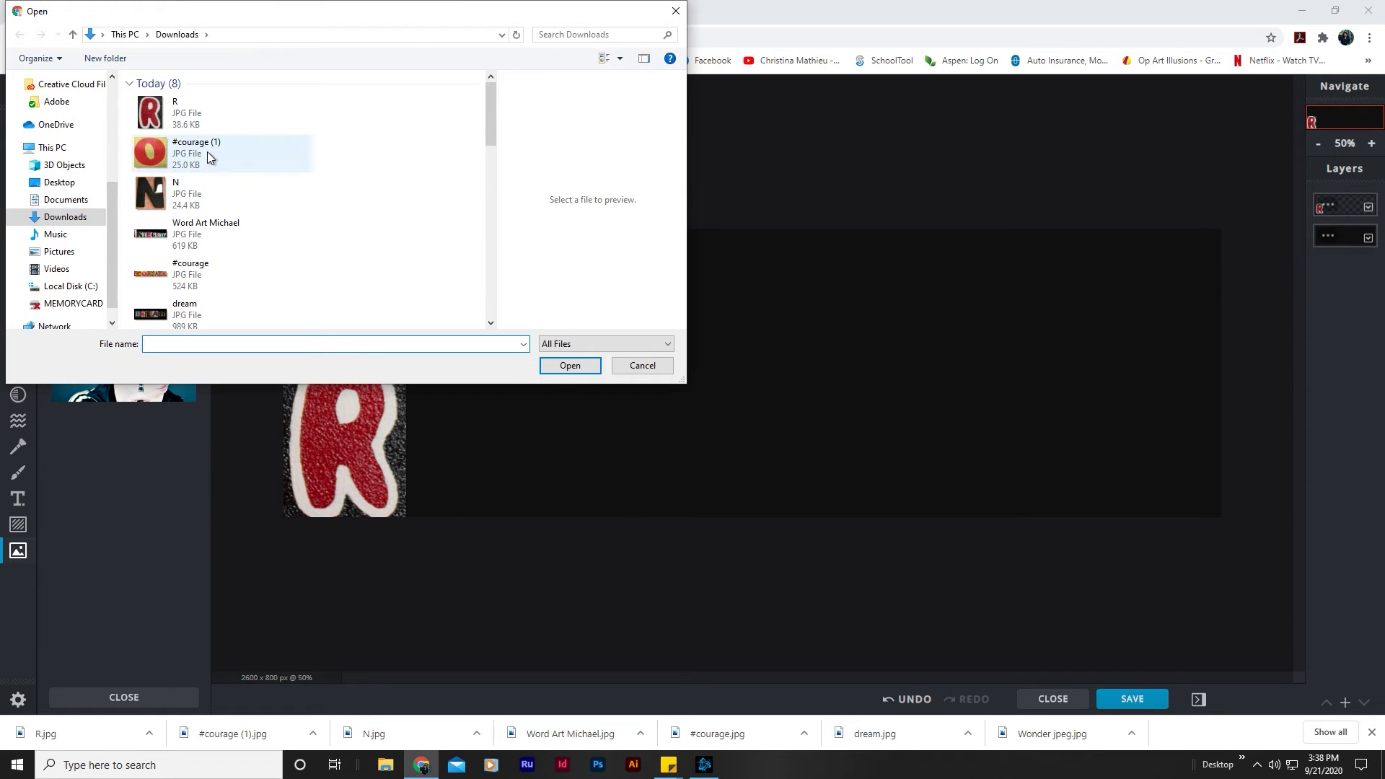
double_click(155, 153)
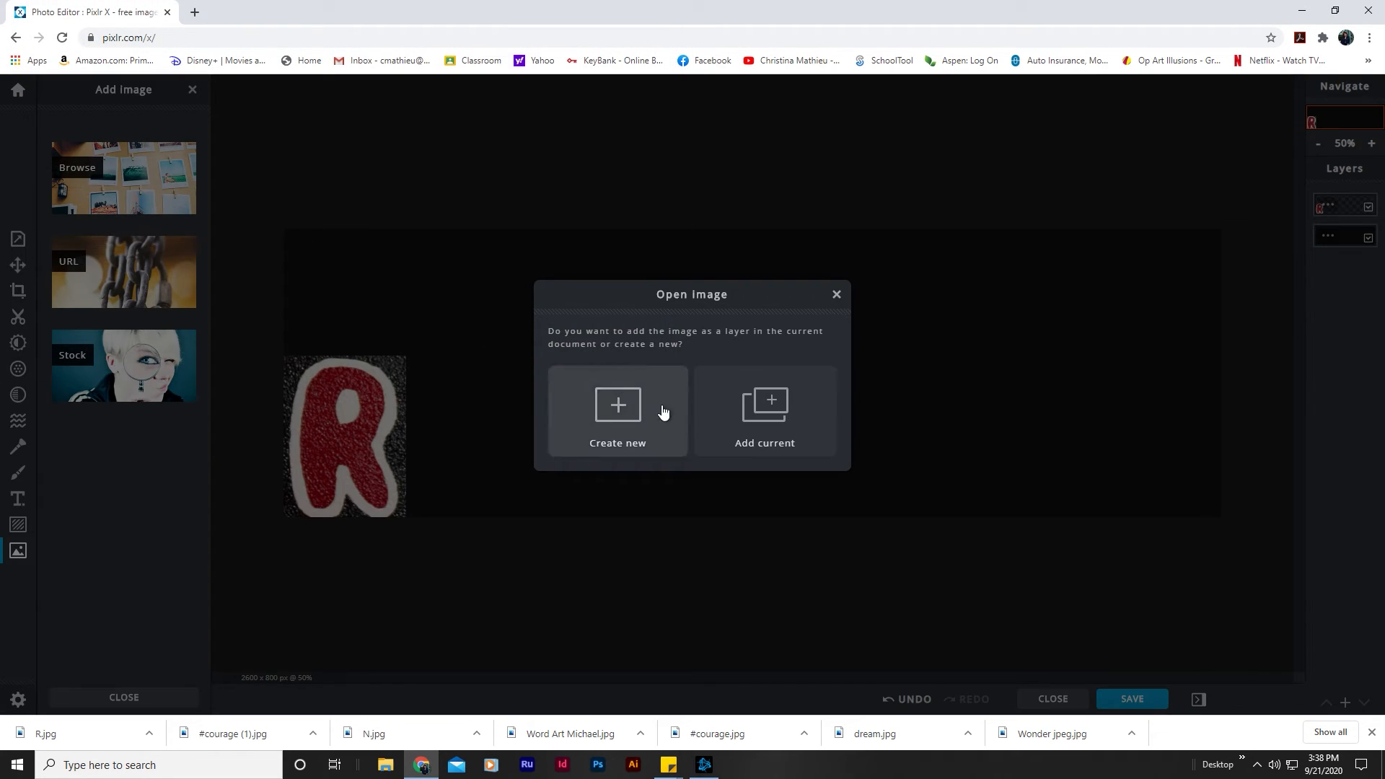
left_click(776, 421)
left_click_drag(767, 369, 579, 355)
left_click(526, 163)
Step: Add the N image as a layer, directly right of the O and enlarged to match the other letters' height
left_click(105, 179)
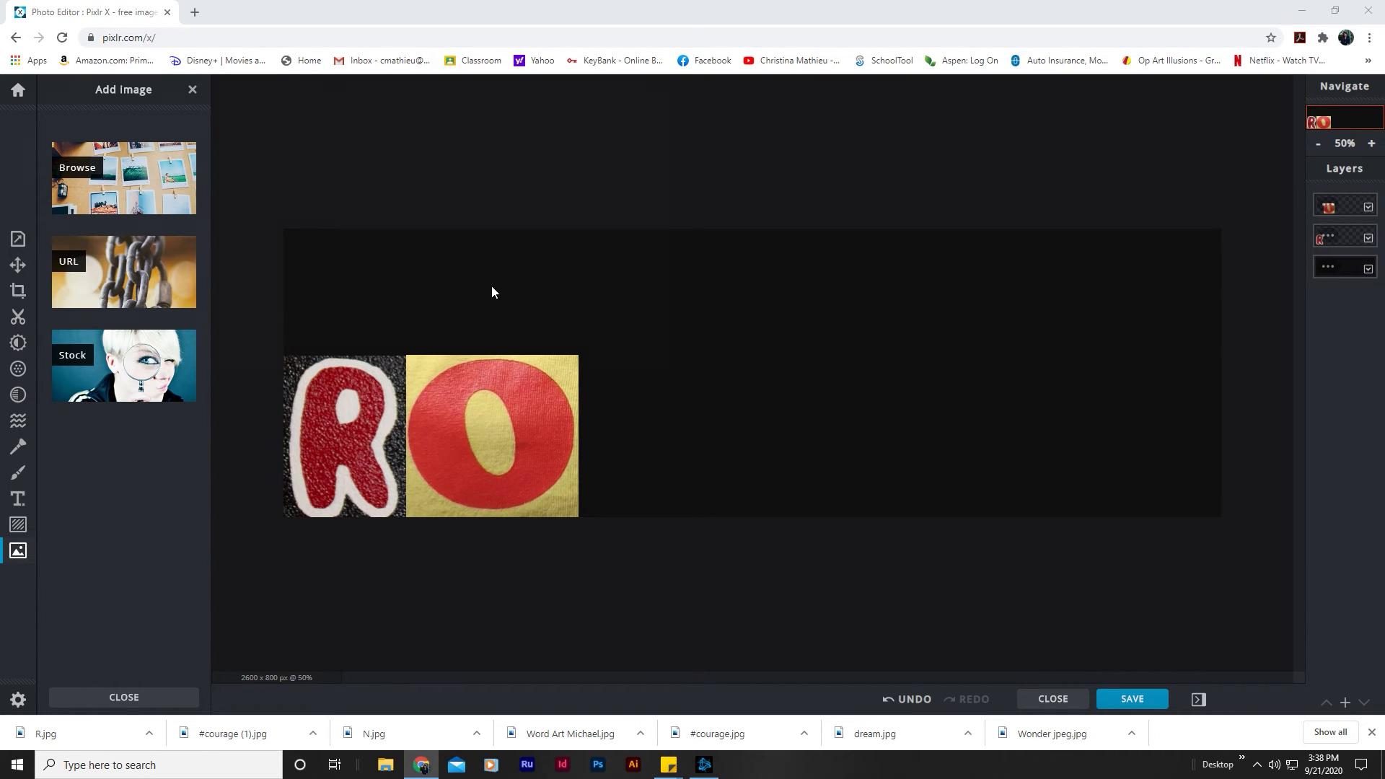
double_click(178, 185)
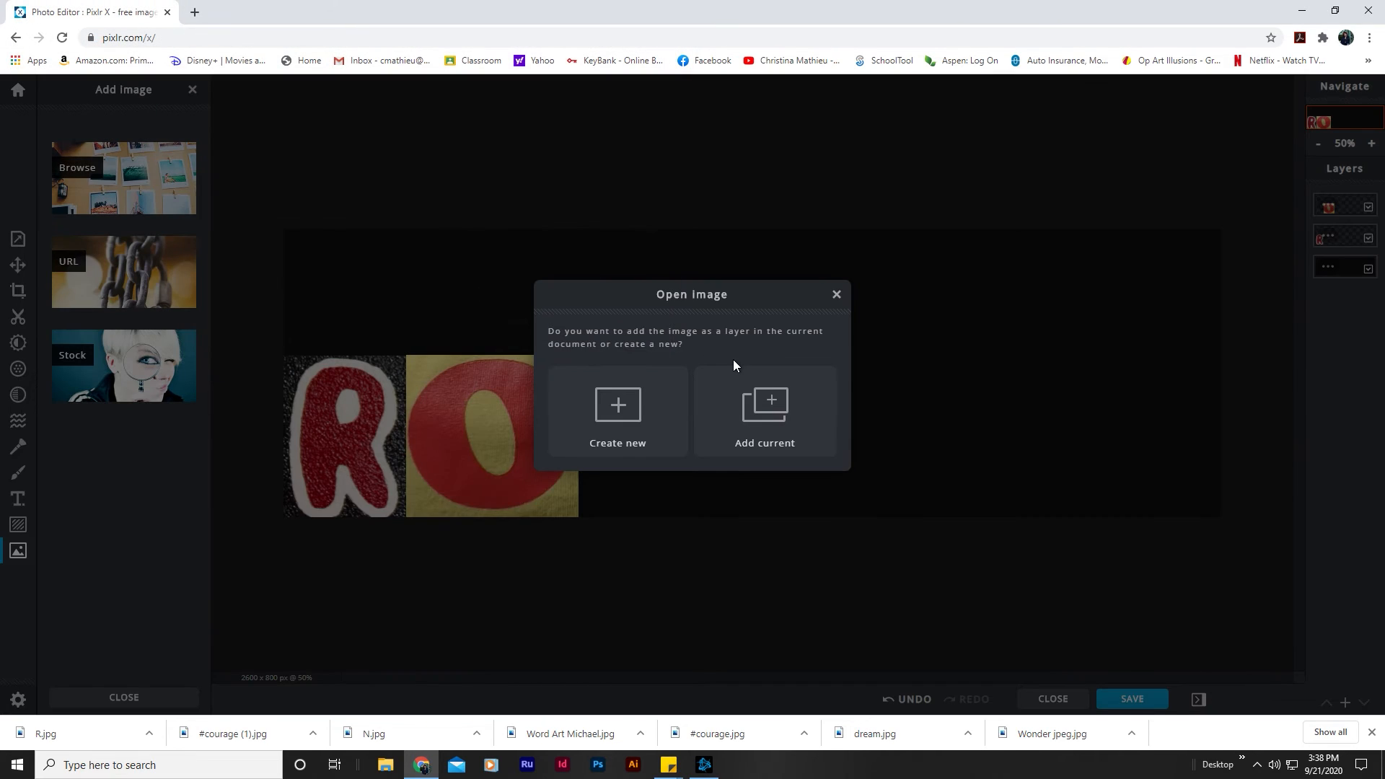
left_click(770, 431)
left_click_drag(785, 362, 666, 452)
left_click_drag(688, 398, 733, 374)
left_click(744, 189)
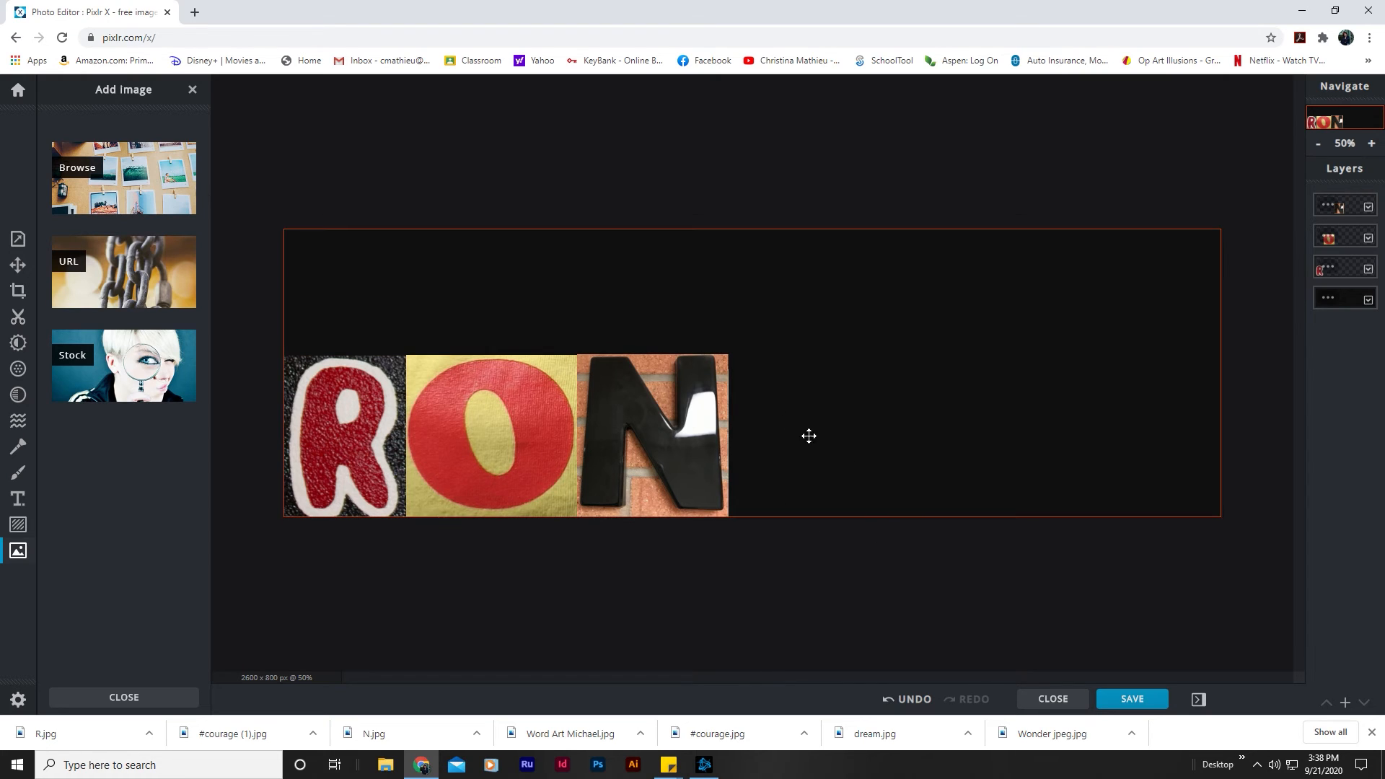
Step: Move the N, O and R to the right half of the canvas, aligned in a row near mid-height with small gaps between them
left_click_drag(680, 433, 1157, 368)
left_click_drag(459, 411, 923, 343)
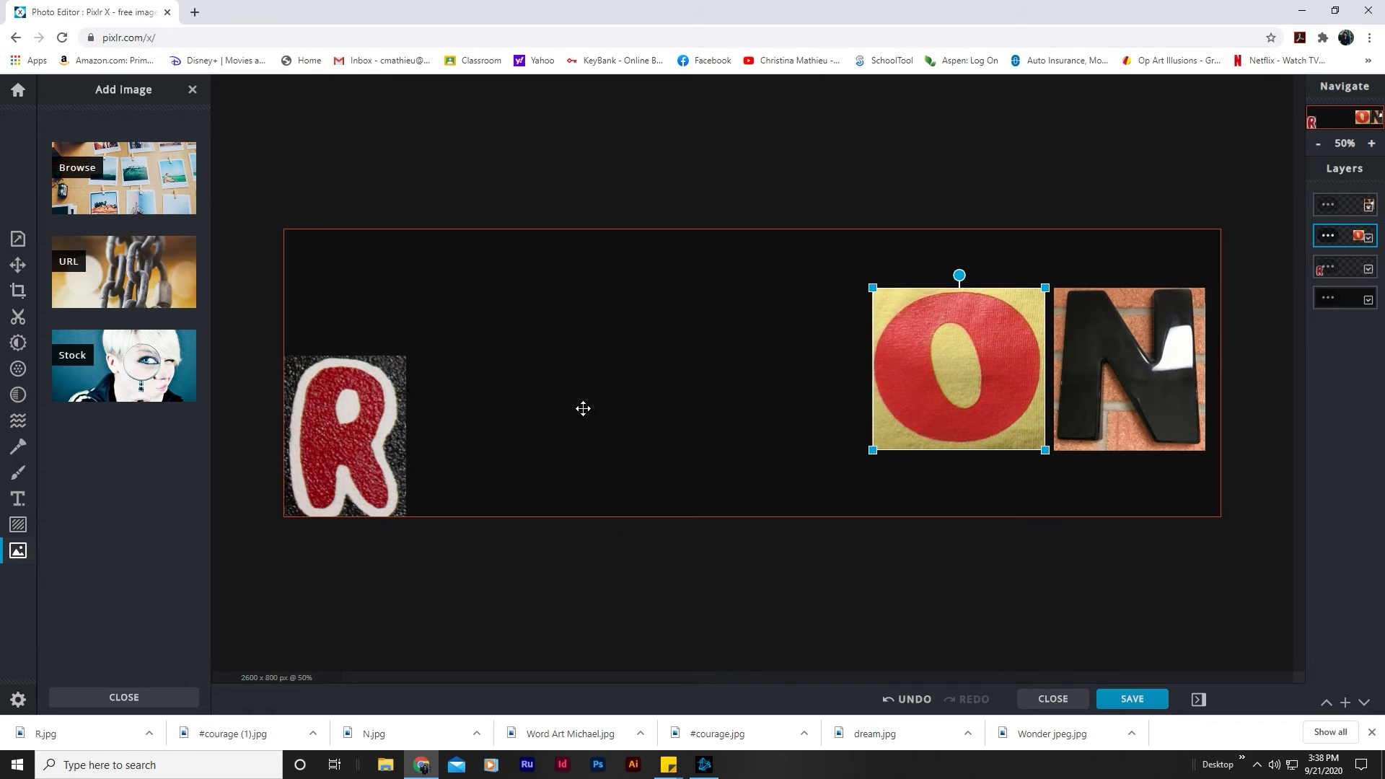
left_click_drag(402, 416, 818, 351)
left_click_drag(837, 347, 836, 349)
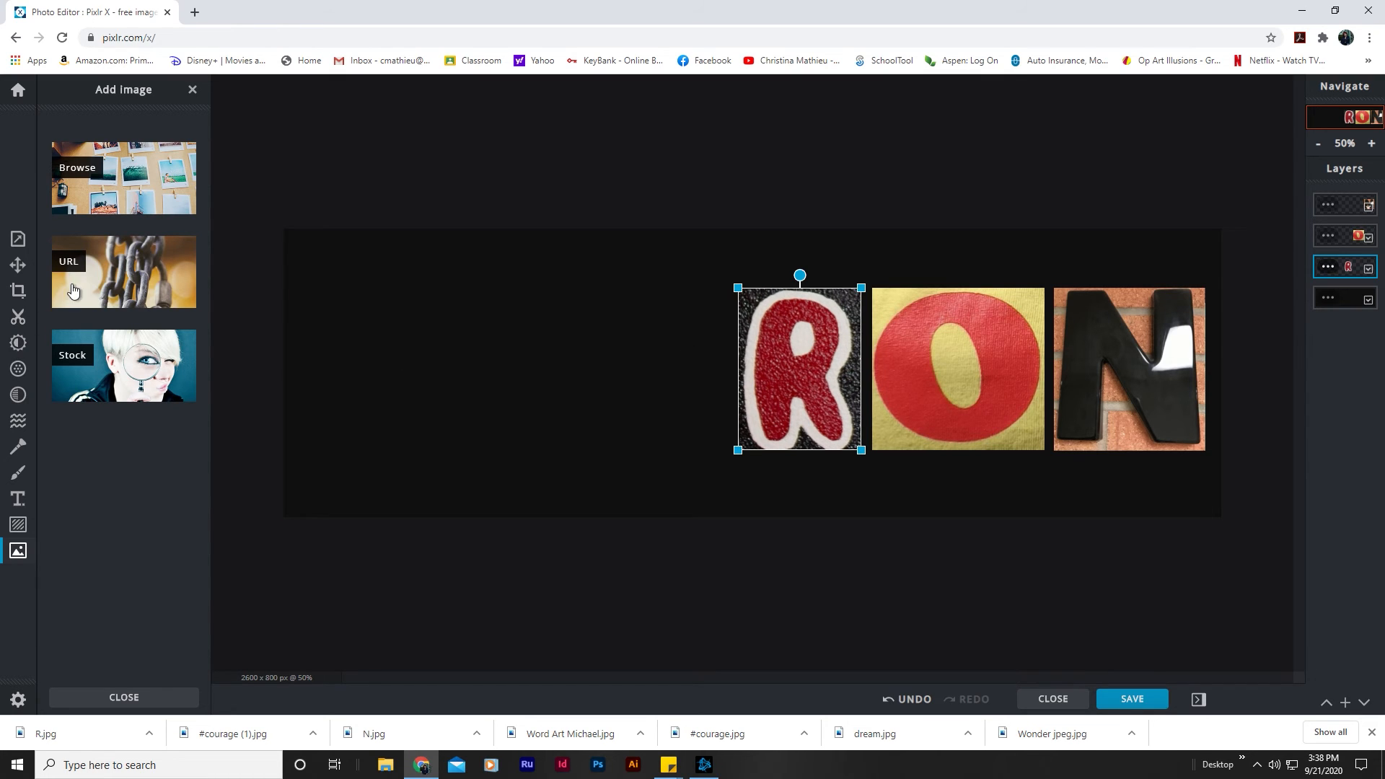
Step: Crop the canvas closely around the R, O and N to 1370 x 554 px, leaving a thin black border
left_click(18, 291)
left_click_drag(221, 367, 723, 366)
left_click_drag(1011, 210, 1007, 253)
left_click_drag(994, 530, 998, 477)
key("Return")
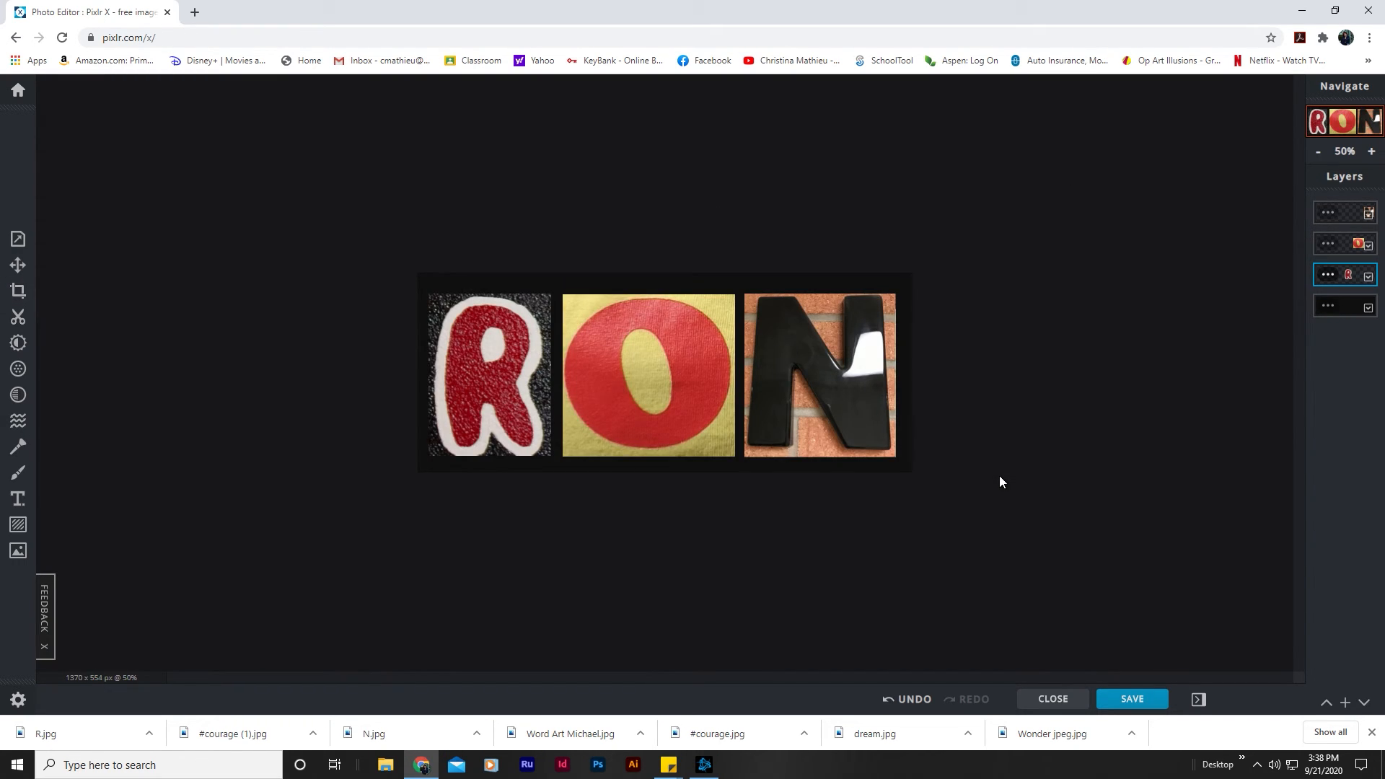
Step: Undo the crop and the letter moves, back to the gapless row in the canvas's lower-left corner
left_click(903, 699)
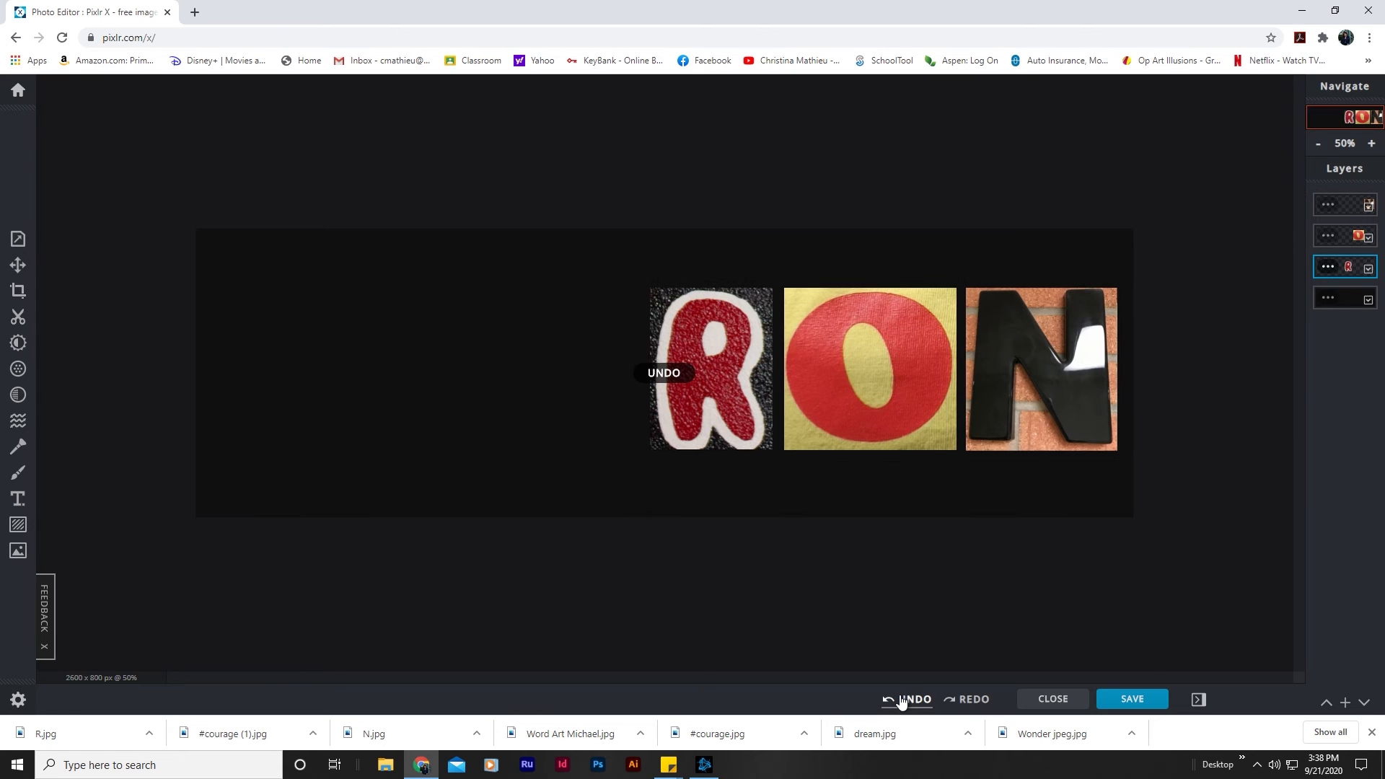
left_click(901, 700)
left_click(901, 701)
left_click(901, 702)
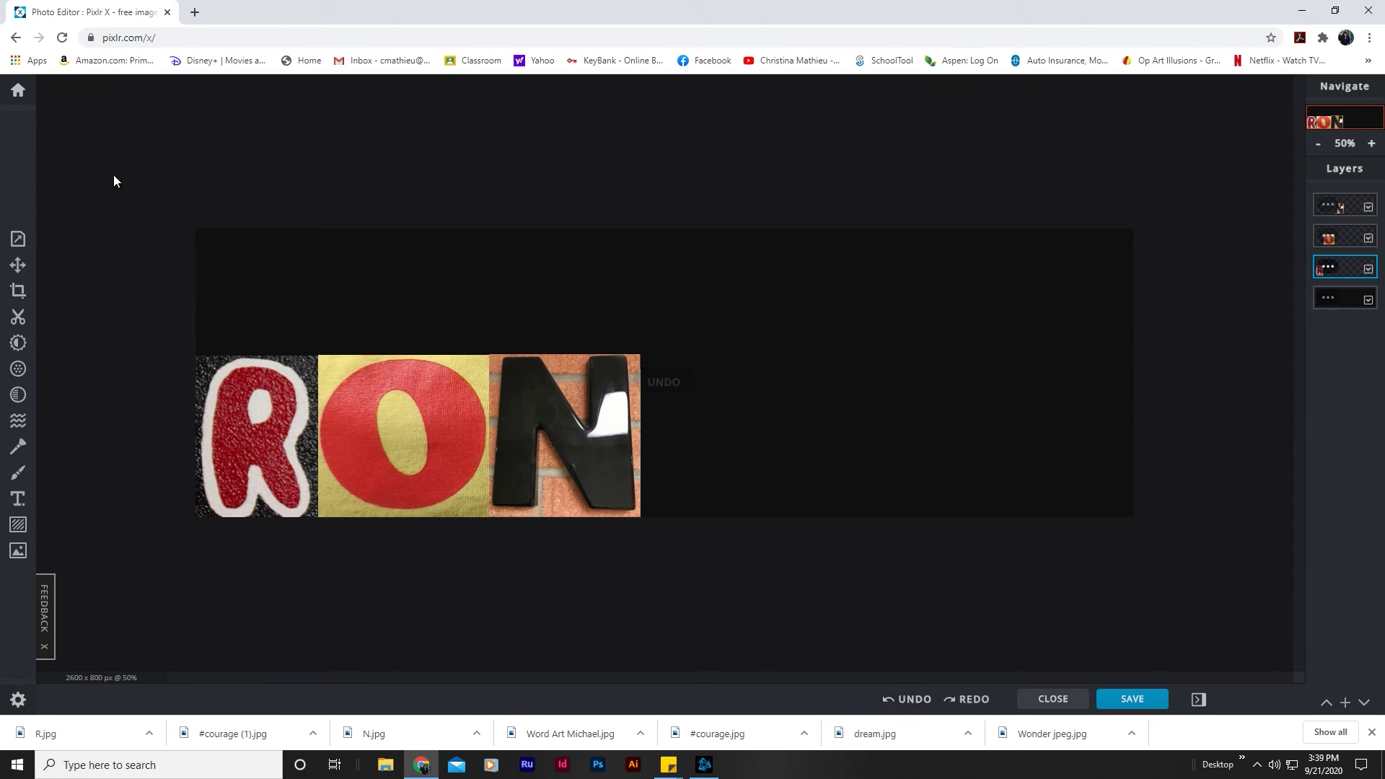
Step: Crop the canvas tightly to the outer edges of the R, O and N images, to 1230 x 445 px
left_click(18, 290)
left_click_drag(692, 207, 730, 358)
left_click_drag(1268, 442, 724, 442)
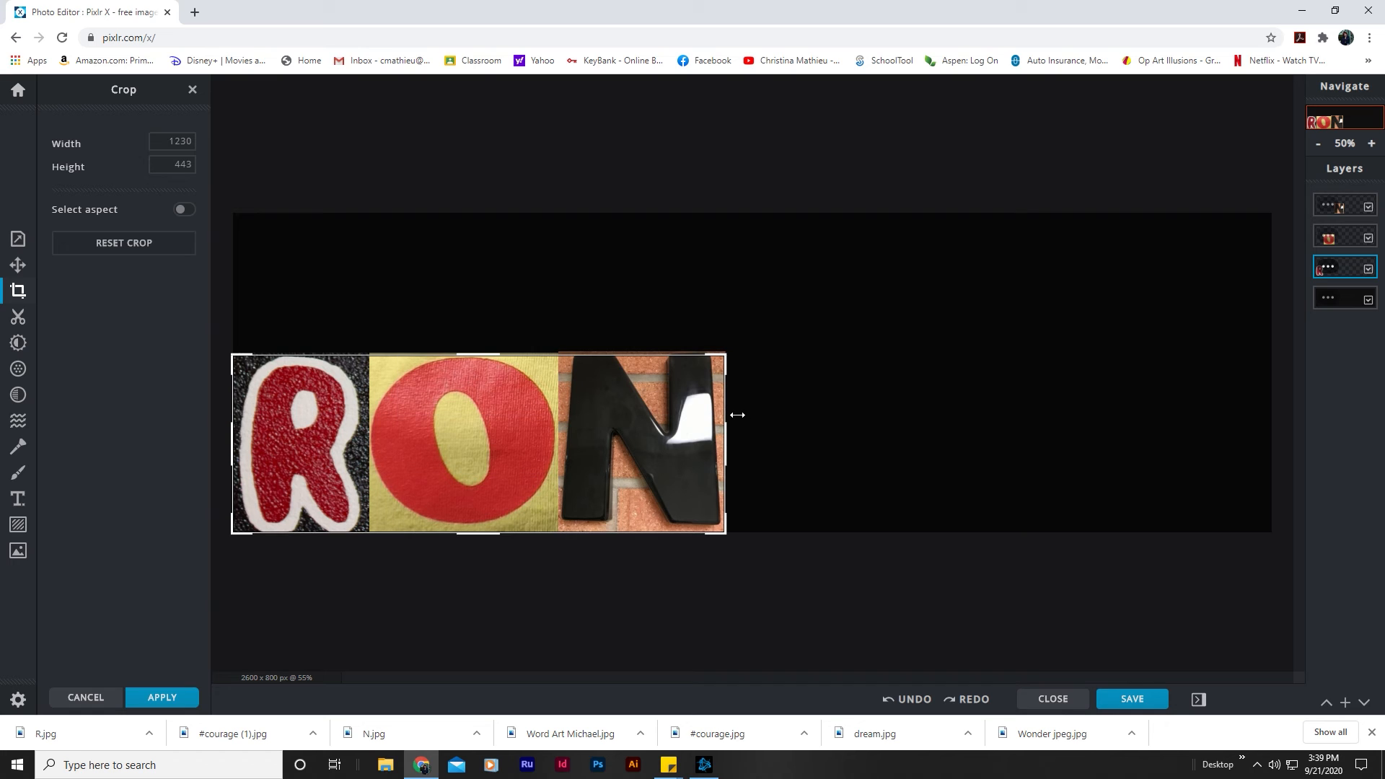
left_click_drag(504, 353, 504, 355)
key("Return")
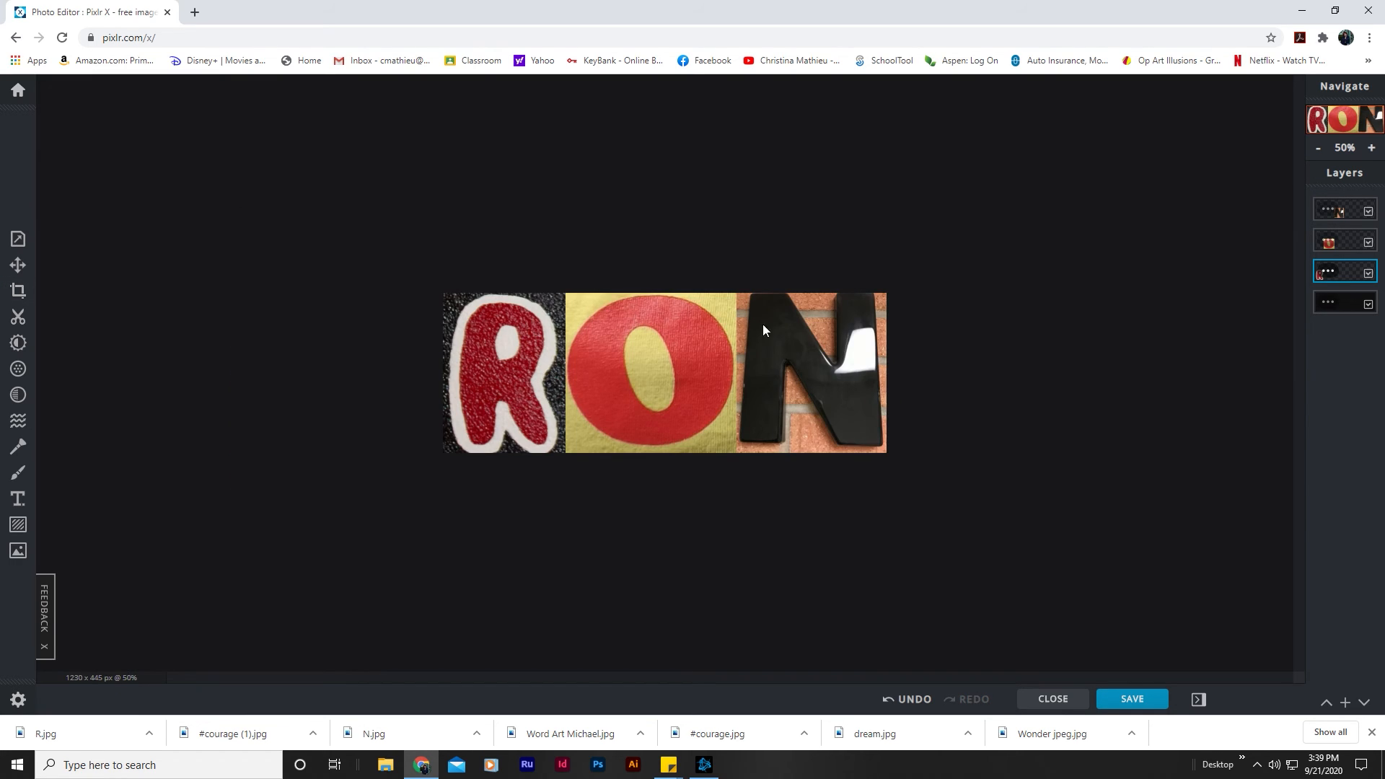
Step: Download the cropped artwork as a JPG named Word Art followed by the spelled first name, and dismiss the save dialog
left_click(1133, 699)
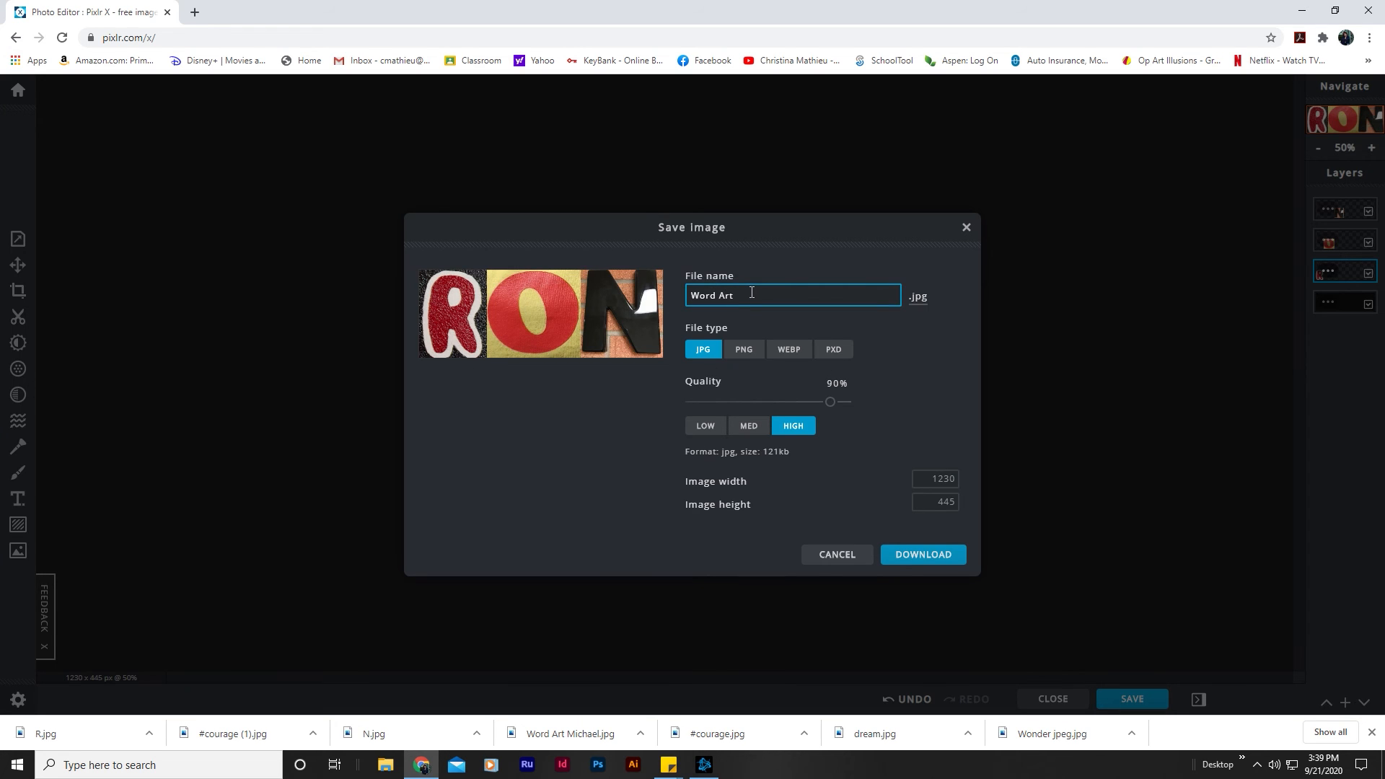
type("Ron")
left_click(920, 557)
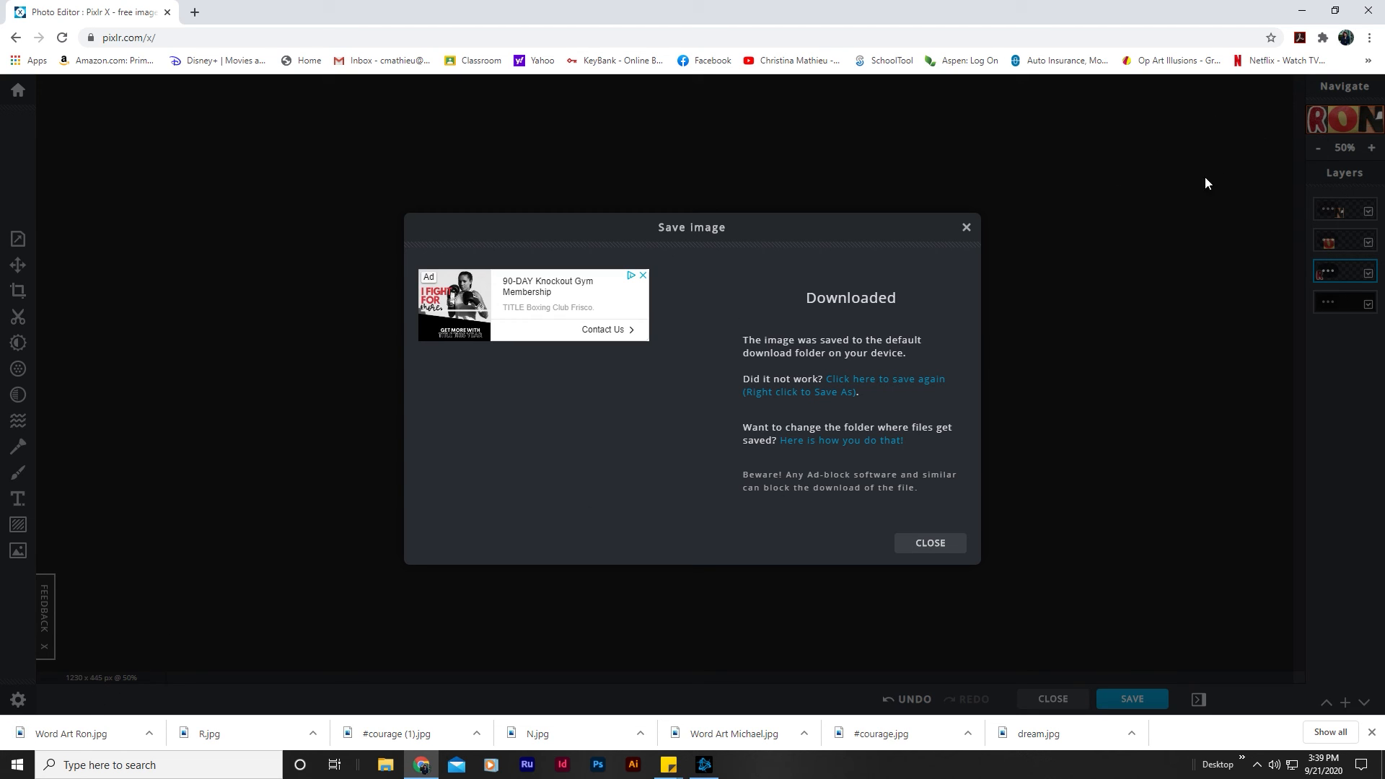
left_click(930, 542)
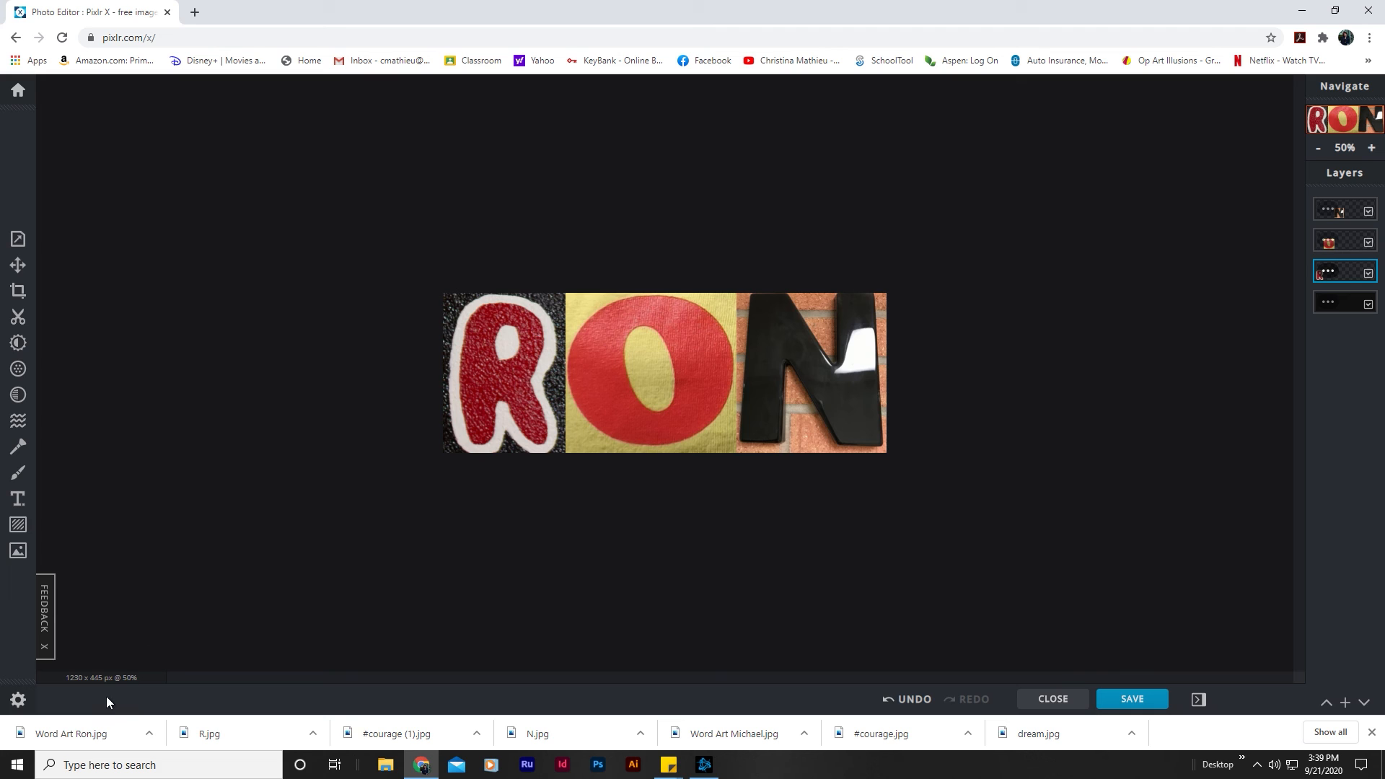
Step: View the downloaded word art JPG in the Photos app twice, closing the viewer each time
left_click(75, 731)
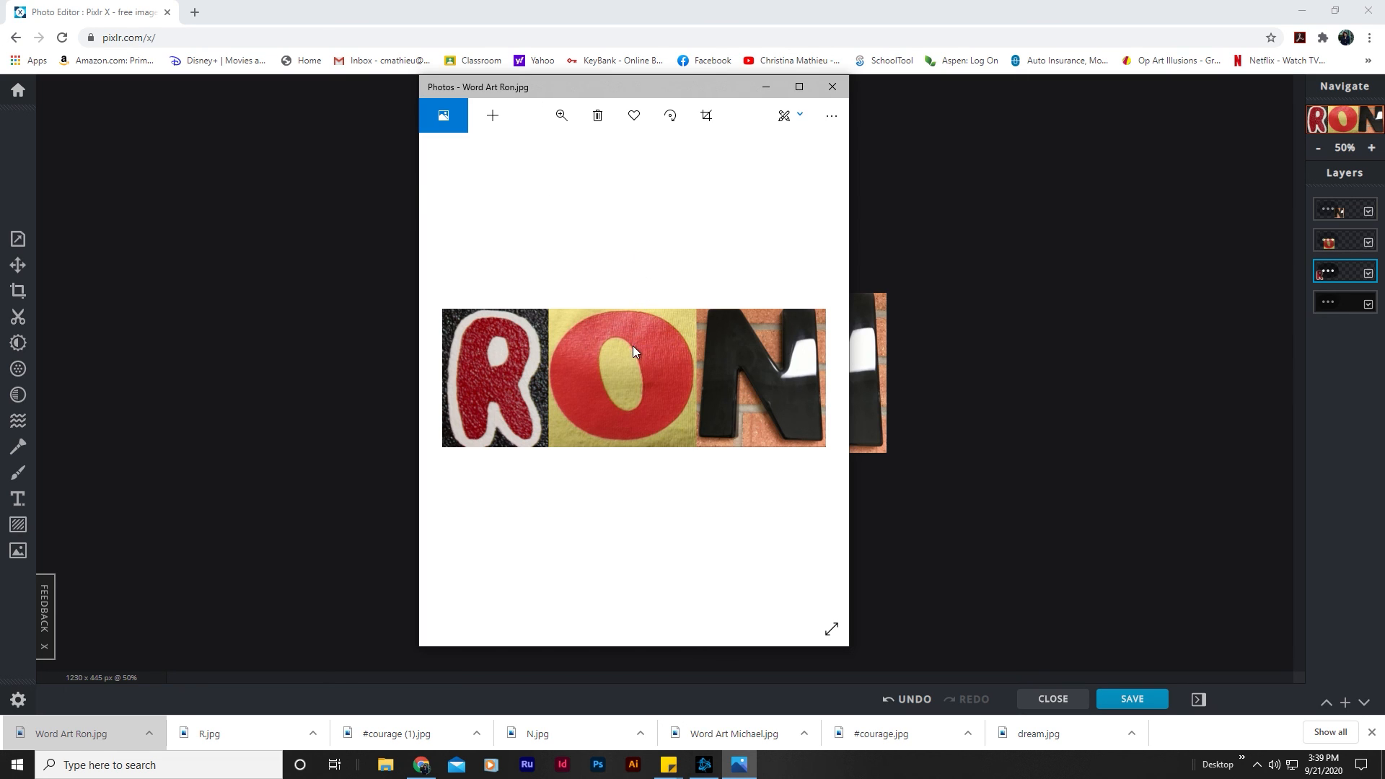
left_click(832, 87)
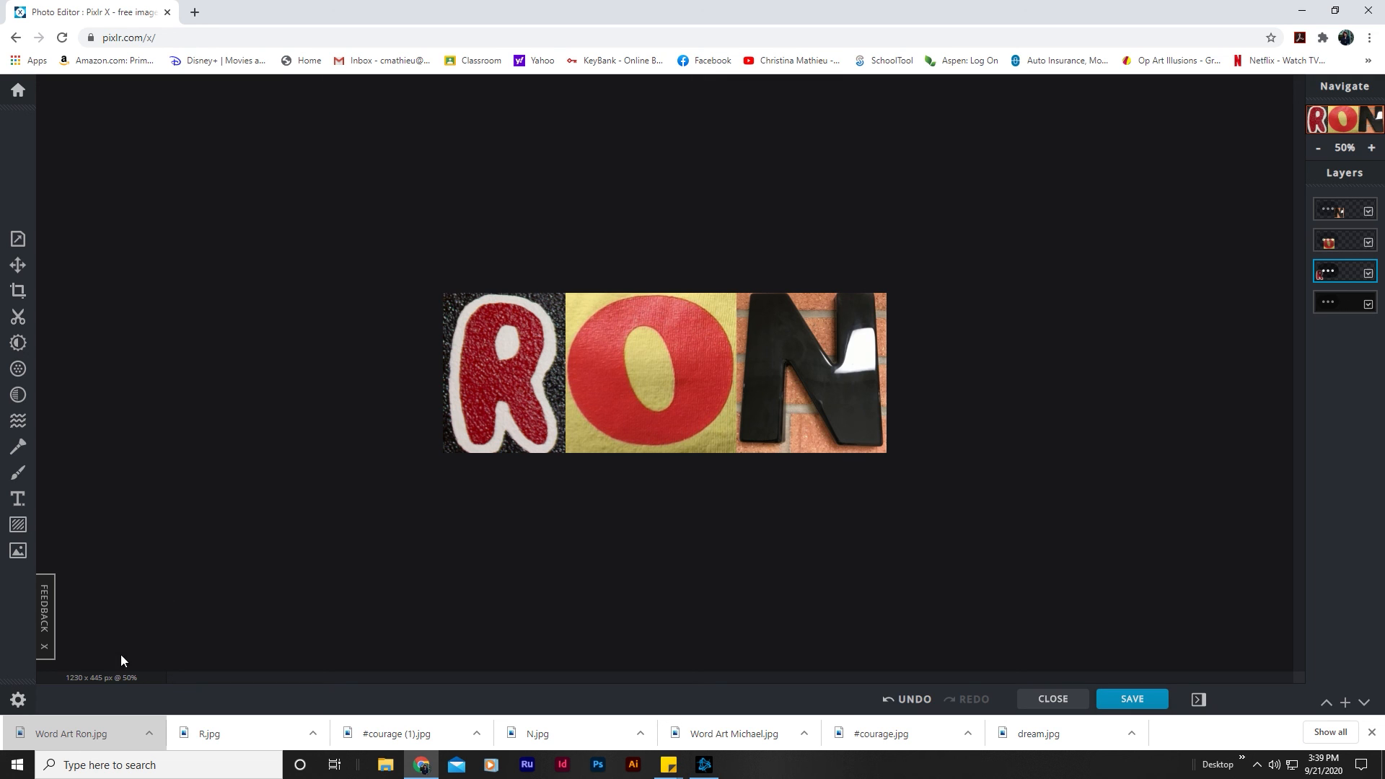
left_click(97, 735)
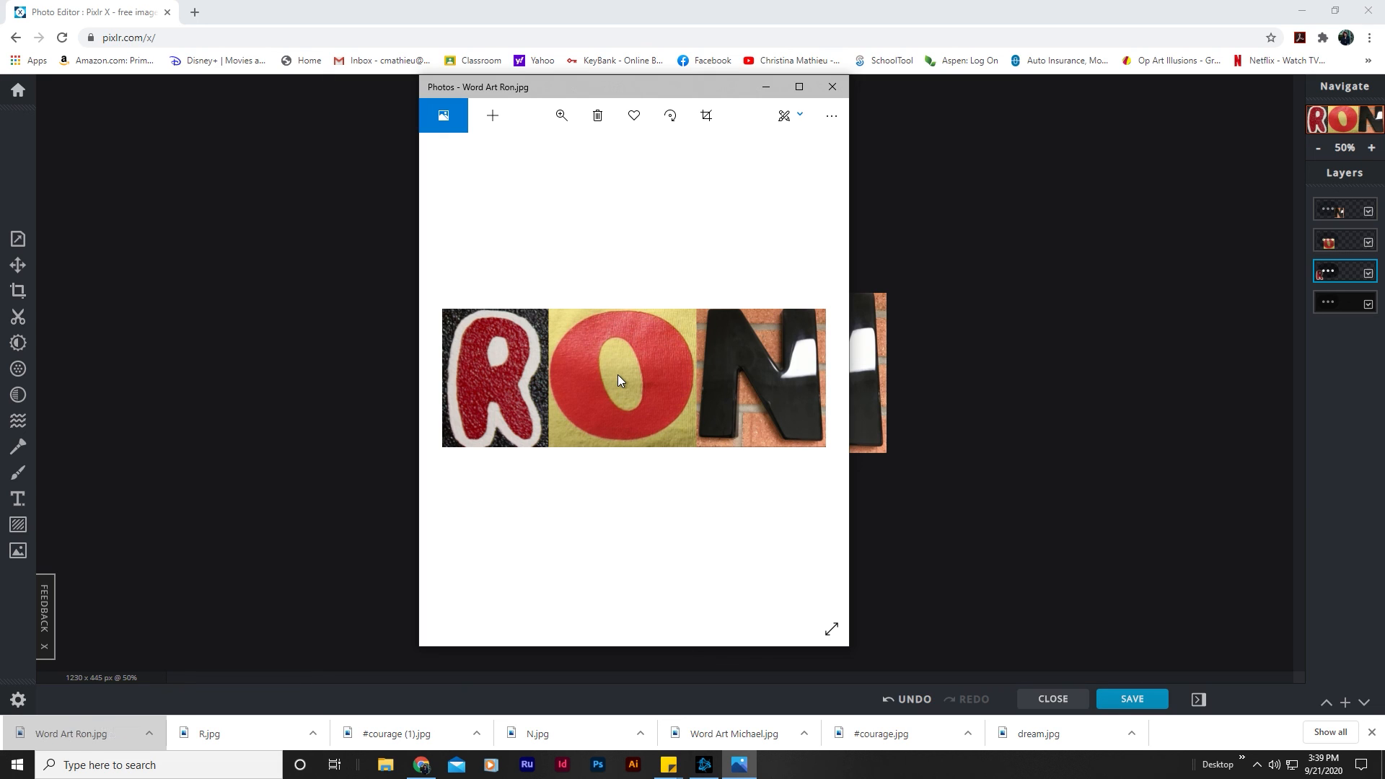
left_click(834, 88)
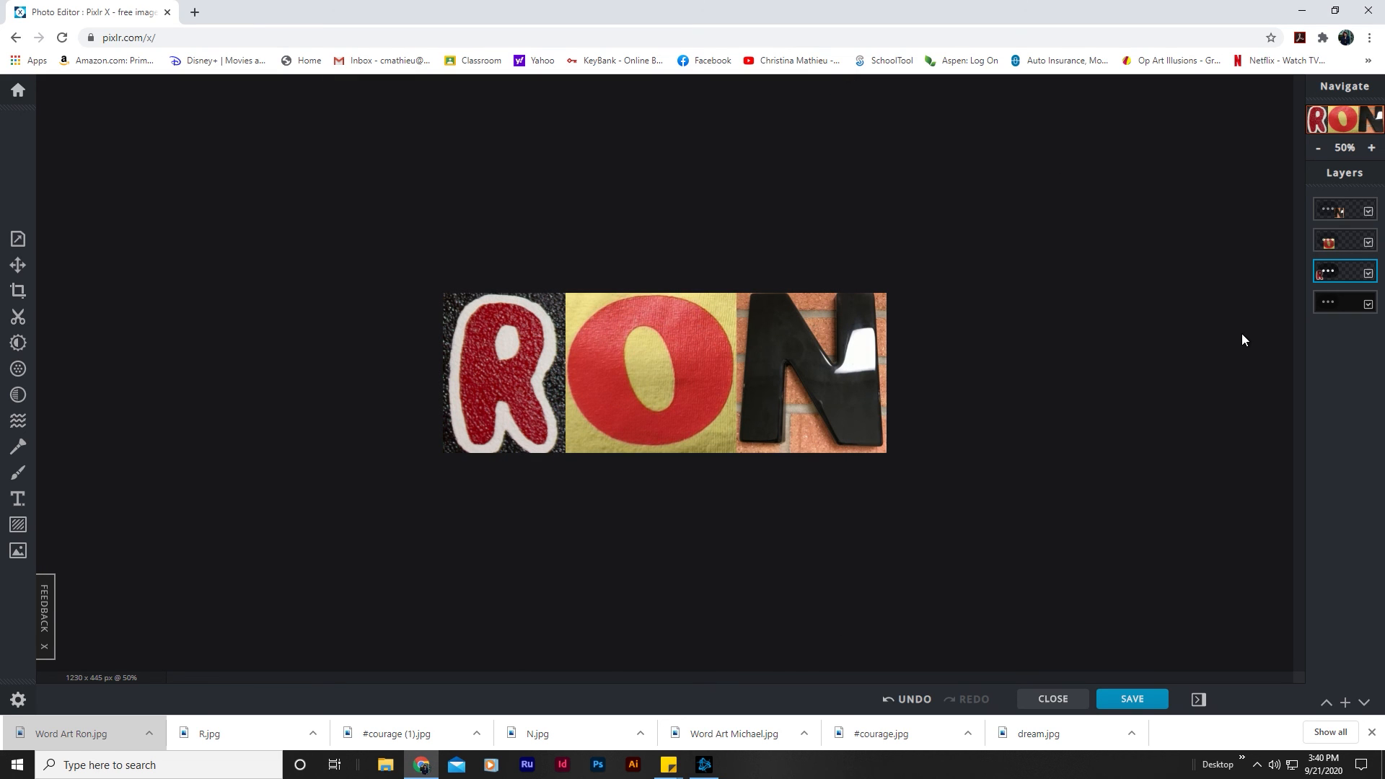